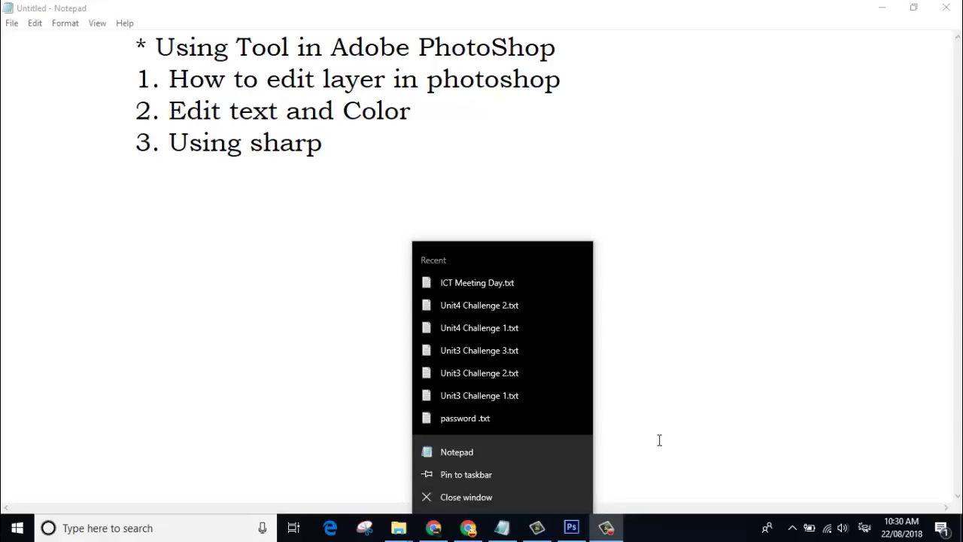
Highlight the Photoshop tools heading and the first numbered point about editing layers
click(659, 439)
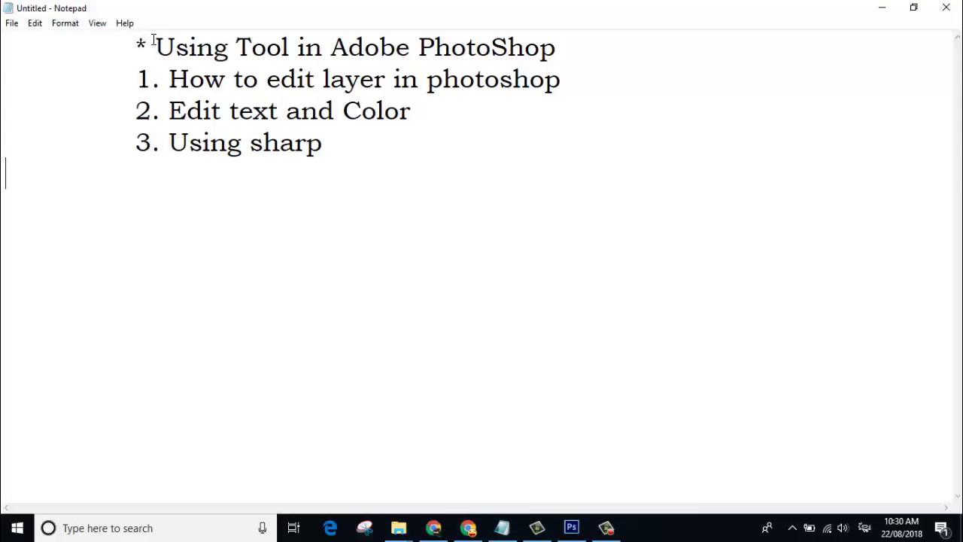
drag(154, 45, 562, 53)
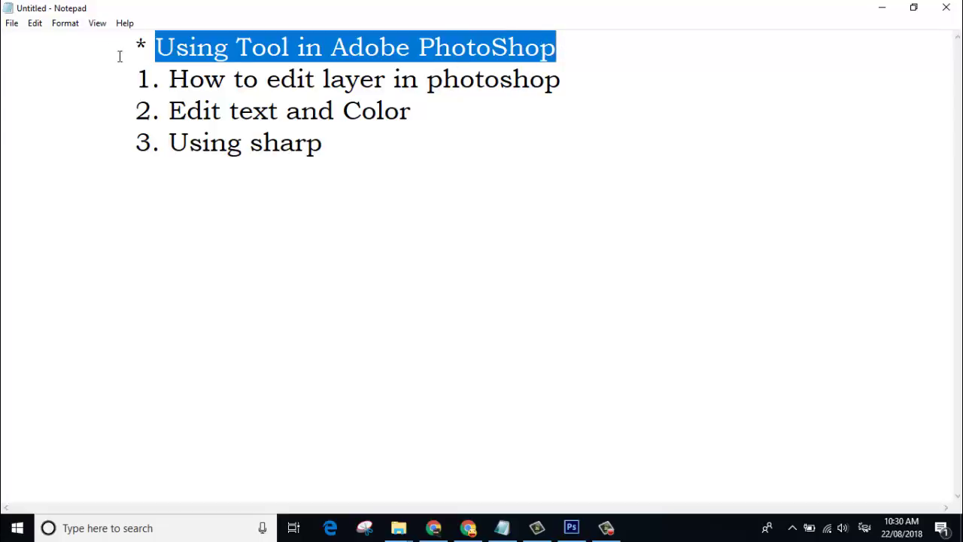
mouse_move(160, 78)
mouse_down()
mouse_move(297, 113)
mouse_move(335, 135)
mouse_up()
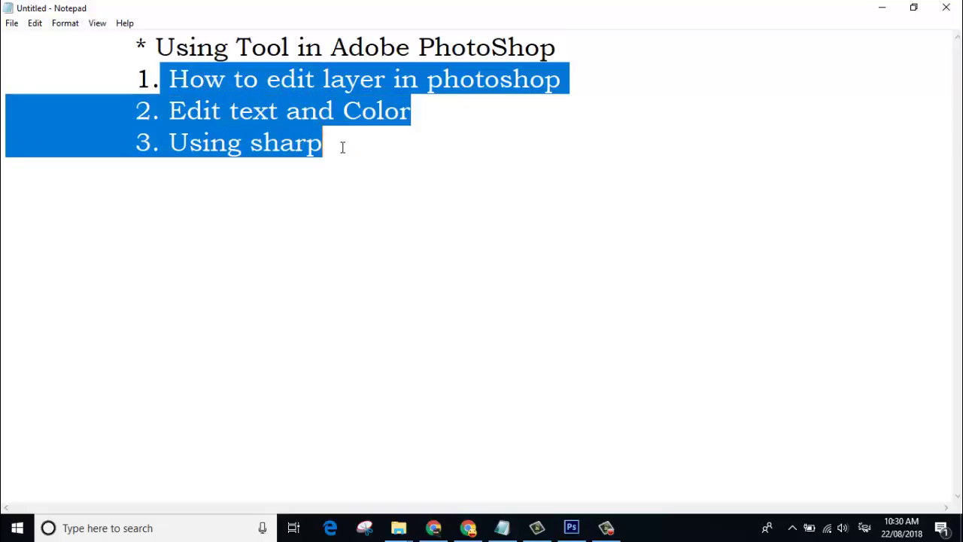
click(342, 148)
mouse_move(168, 79)
mouse_down()
mouse_move(572, 93)
mouse_move(576, 79)
mouse_up()
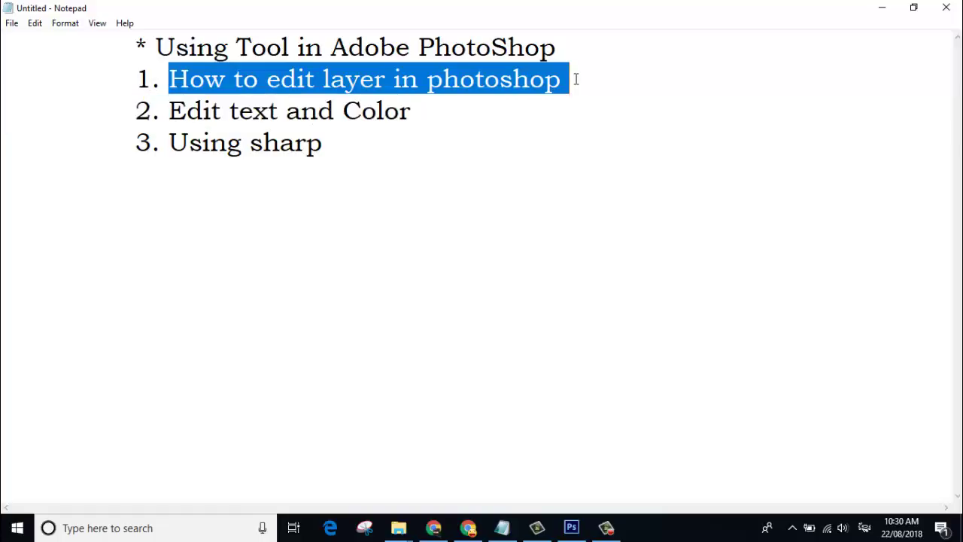
Highlight the Edit text, Color and Using sharp points, then minimize Notepad
drag(159, 106, 419, 112)
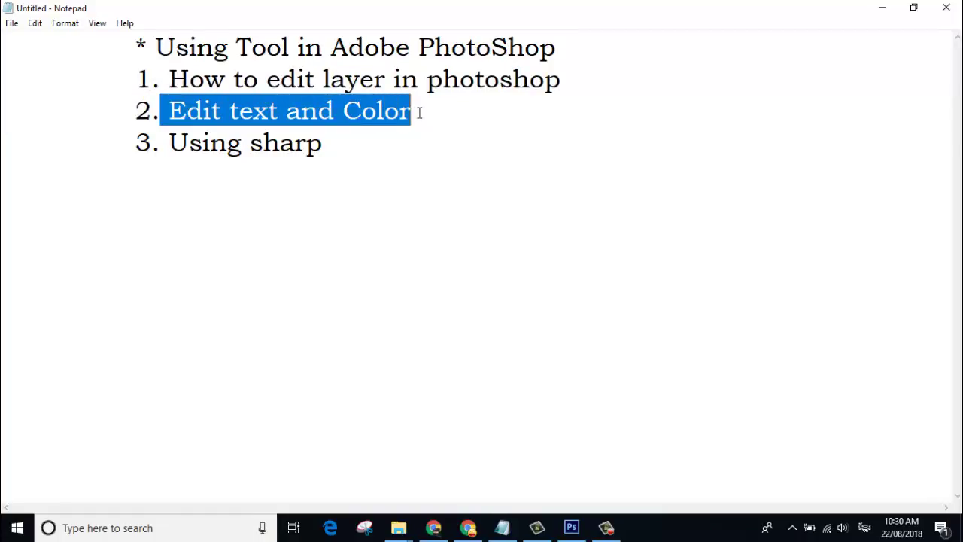
drag(168, 111, 426, 110)
click(277, 113)
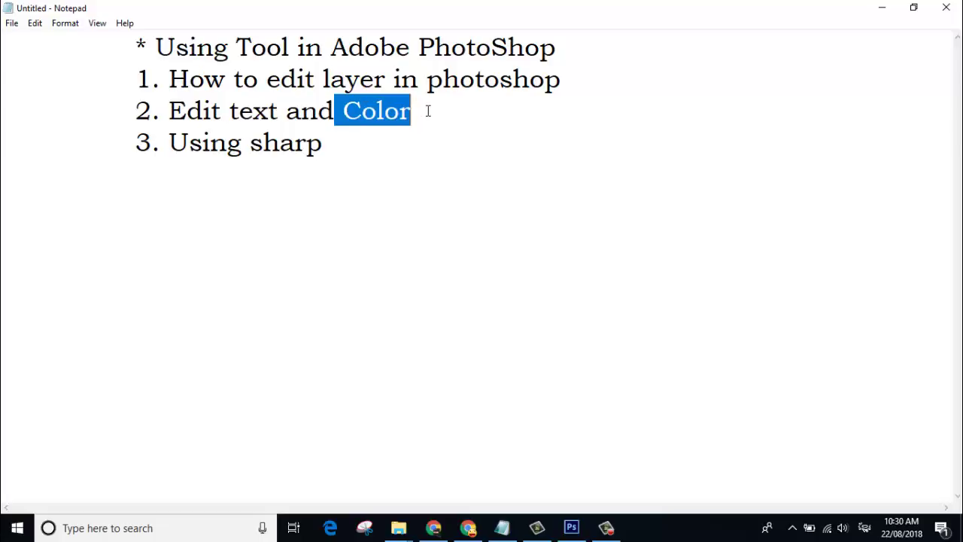
click(303, 156)
mouse_move(167, 140)
mouse_down()
mouse_move(279, 134)
mouse_move(343, 142)
mouse_up()
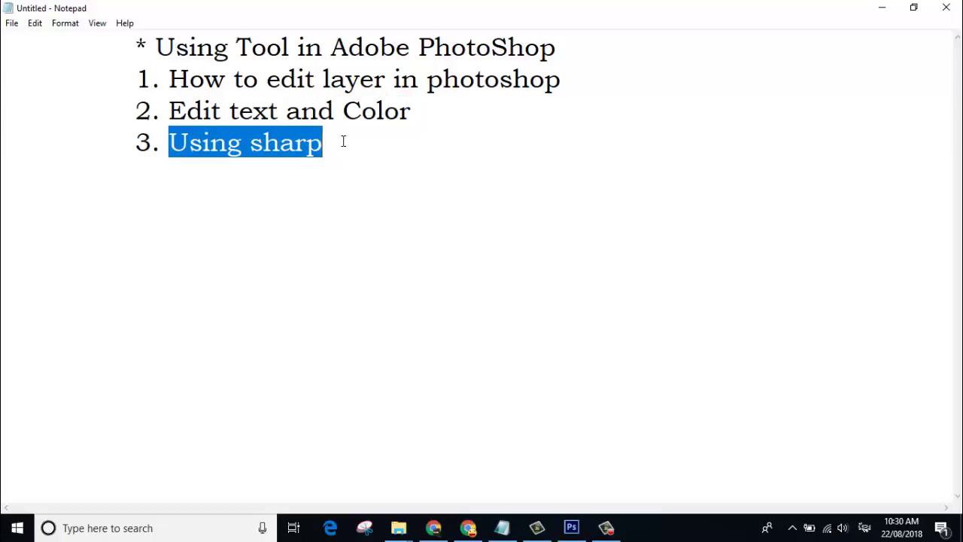
mouse_move(165, 79)
mouse_down()
mouse_move(473, 79)
mouse_move(602, 58)
mouse_up()
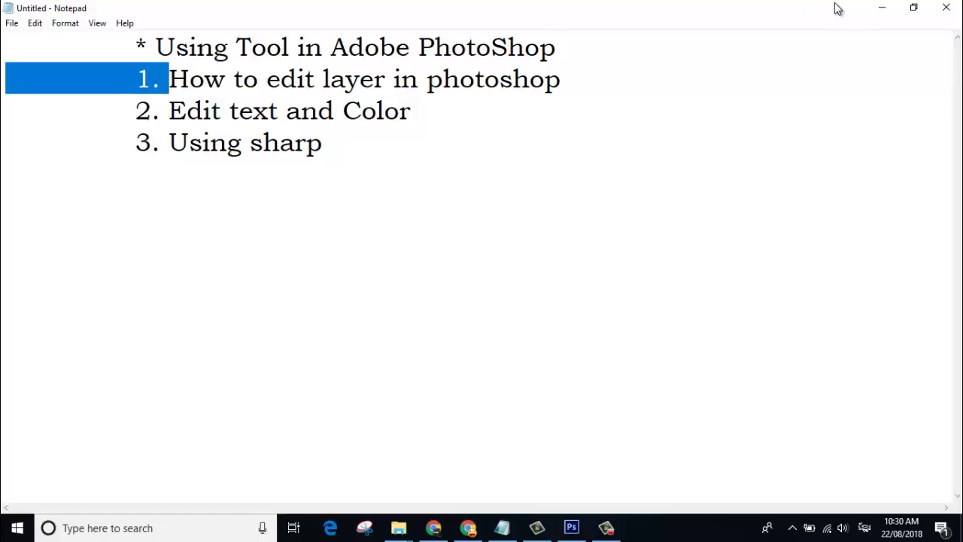
click(883, 9)
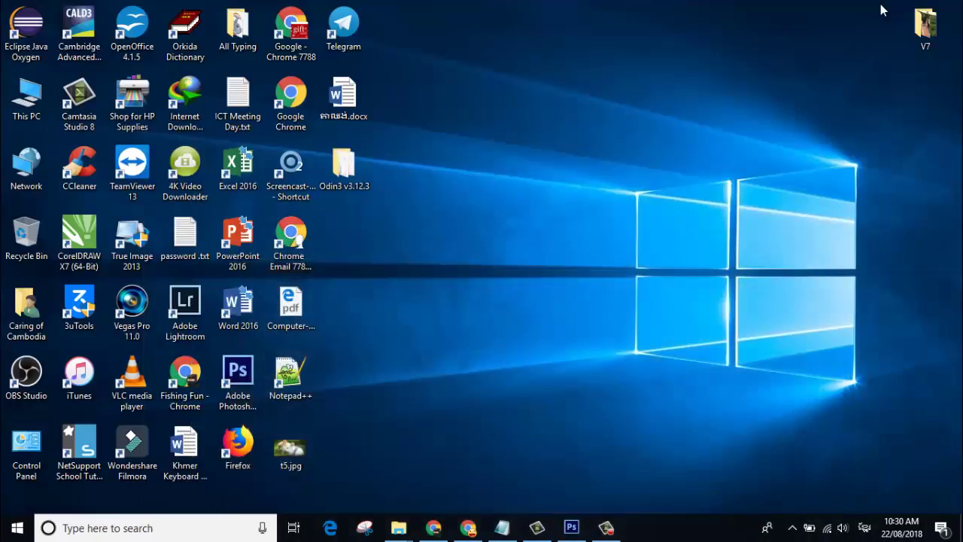
Create a new 1200×628 px, 72 ppi document with a transparent background
click(569, 528)
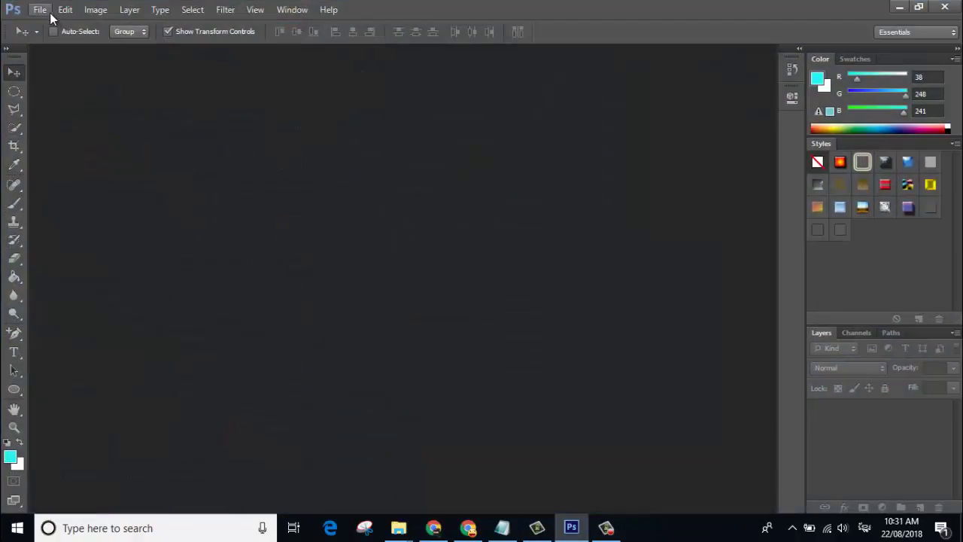
click(40, 10)
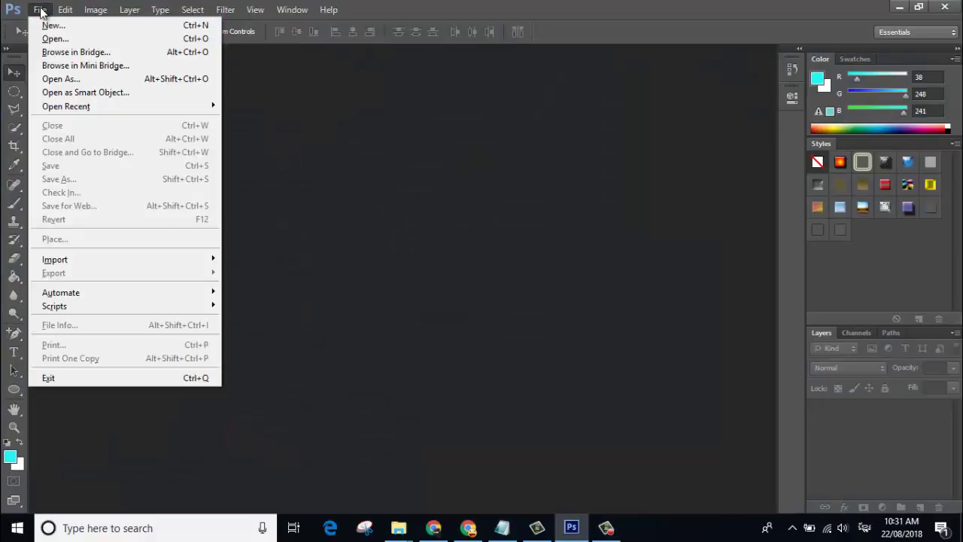
click(45, 25)
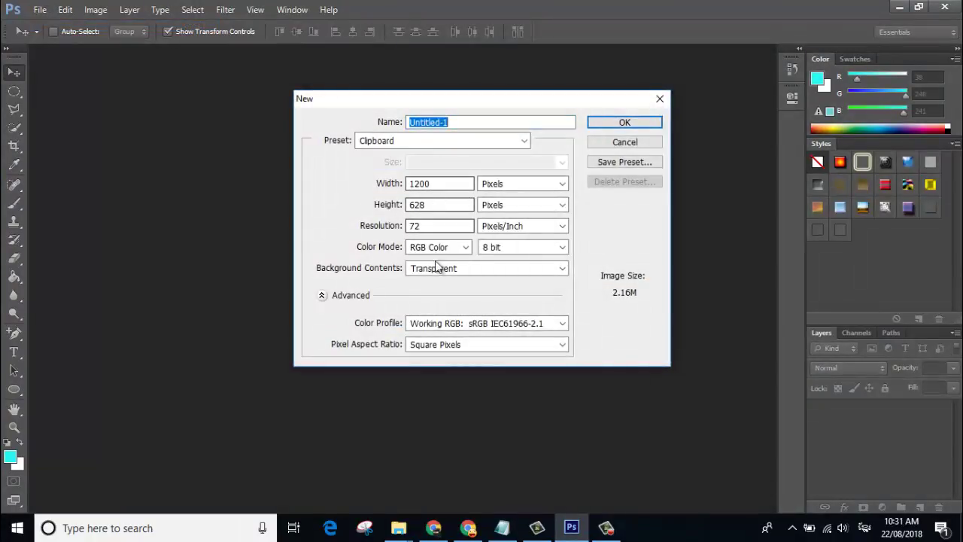
click(621, 124)
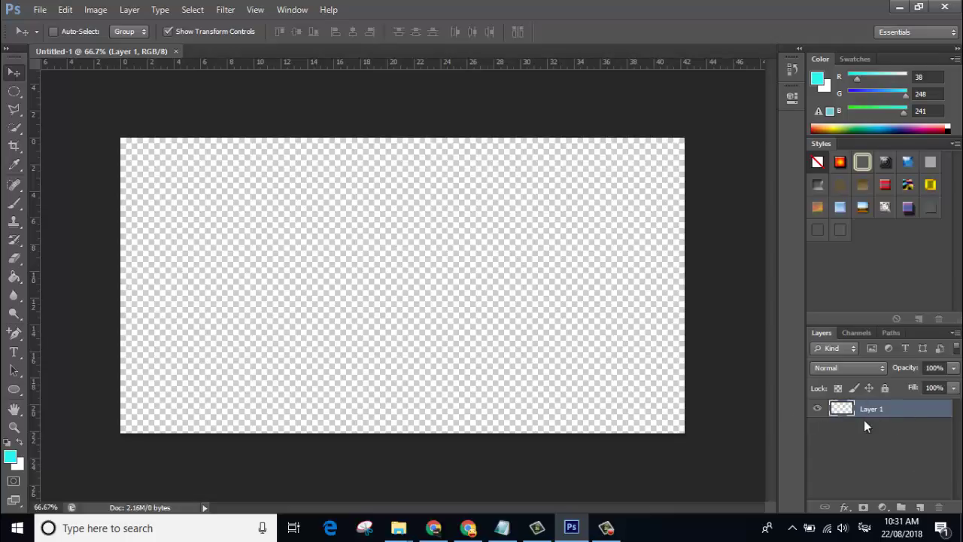
click(36, 8)
Open the two-rabbits photo t5.jpg from the Desktop folder
click(43, 37)
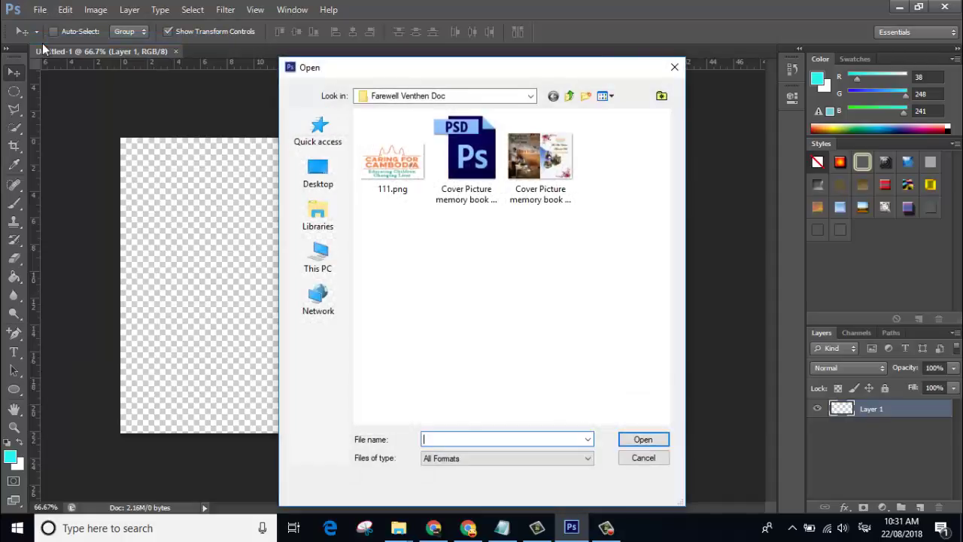
click(318, 173)
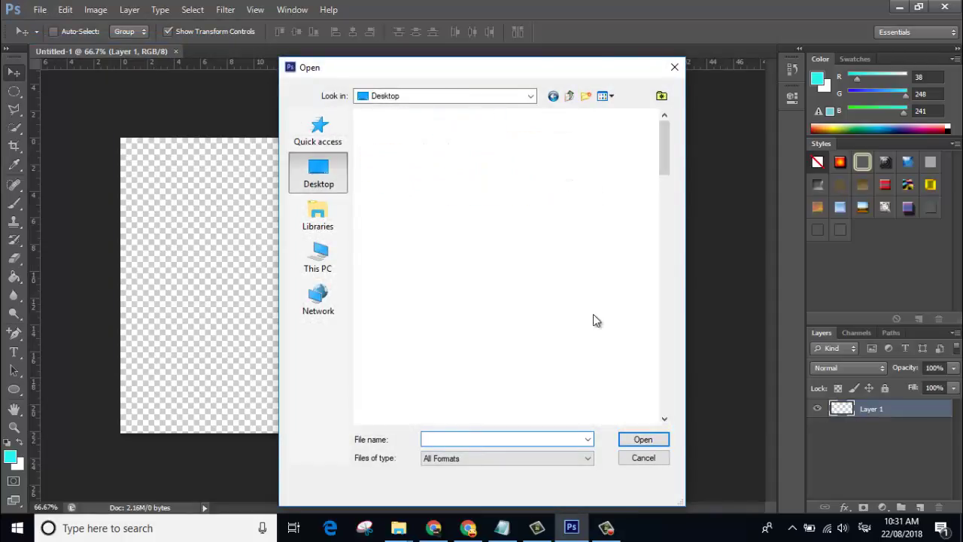
scroll(593, 316, down, 3)
scroll(593, 316, down, 2)
scroll(593, 316, down, 3)
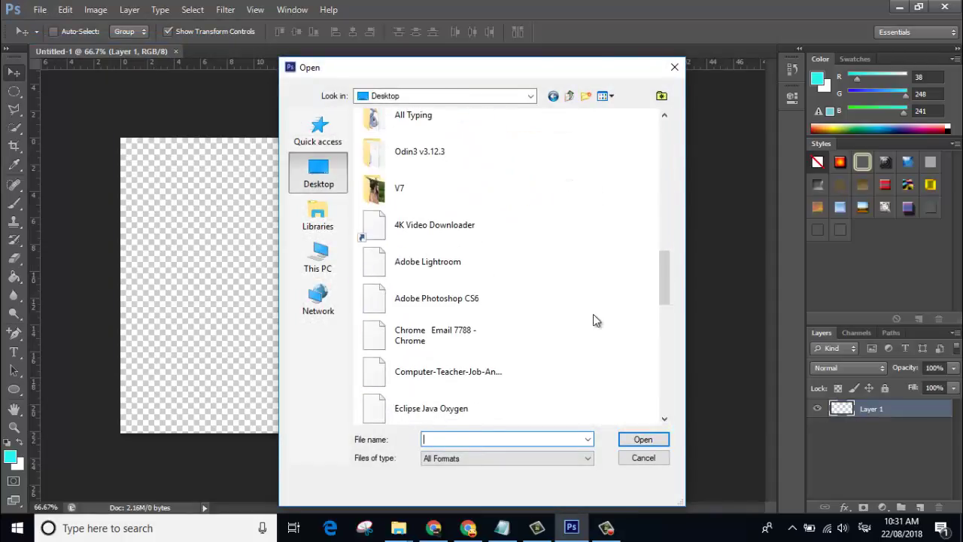
scroll(593, 320, down, 2)
scroll(593, 320, down, 3)
scroll(593, 319, down, 1)
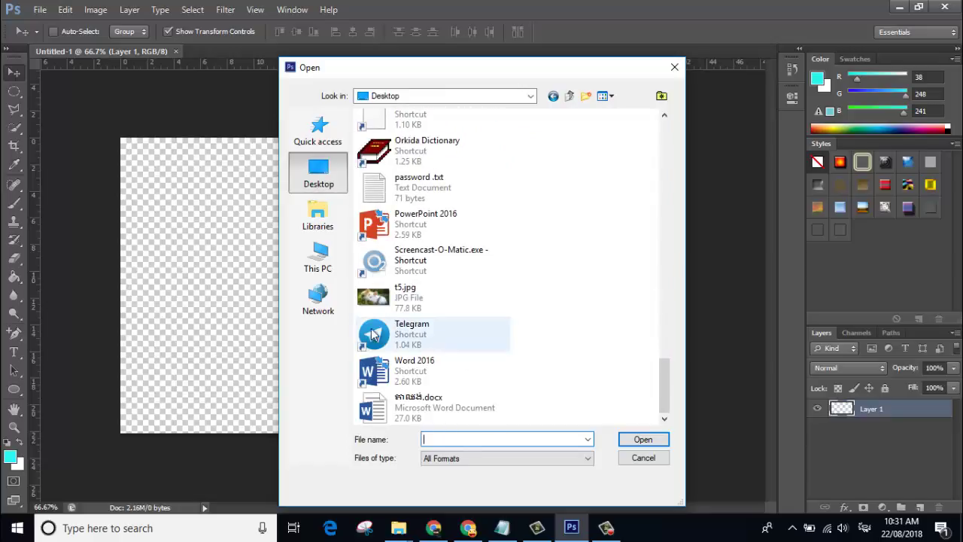
click(407, 302)
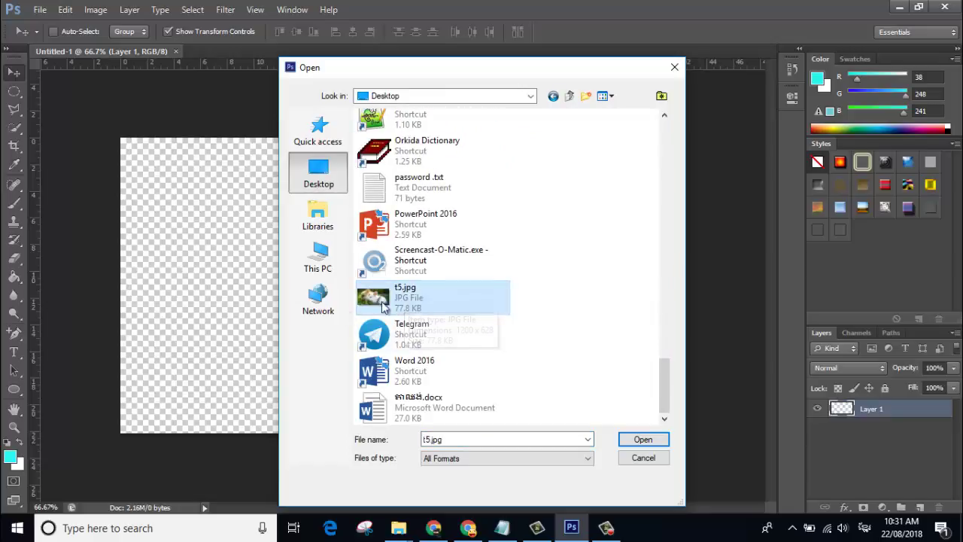
click(644, 442)
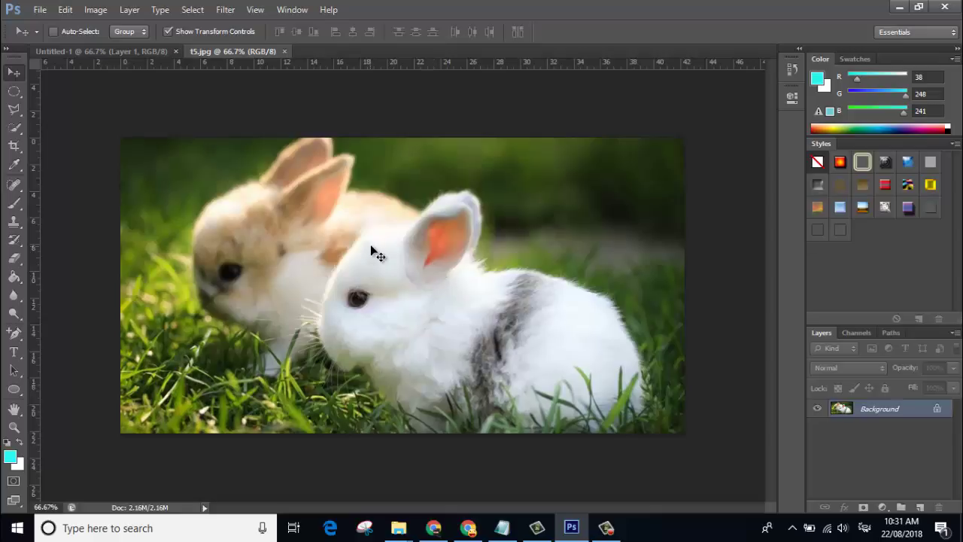
Convert t5.jpg's Background to Layer 0 and drag it into the Untitled-1 document
click(124, 50)
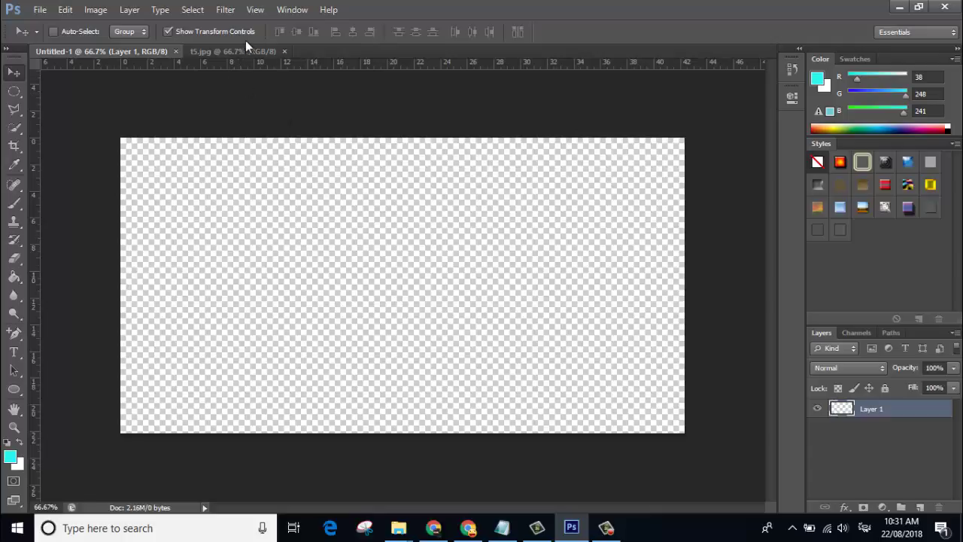
click(219, 50)
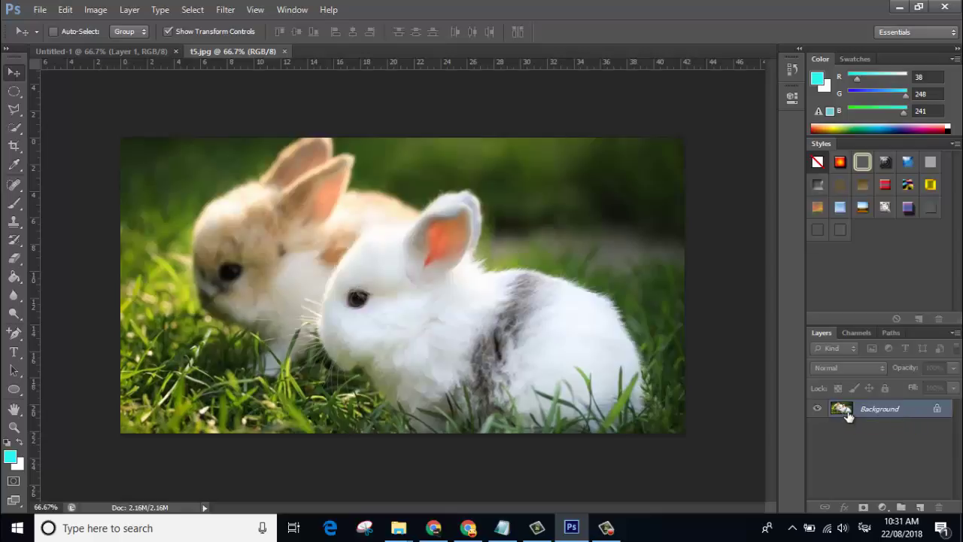
double_click(847, 413)
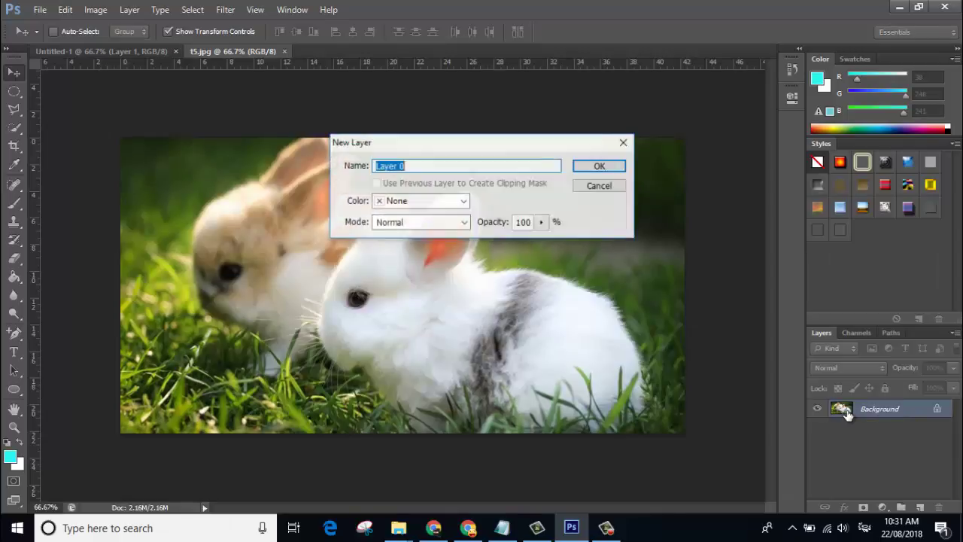
click(602, 166)
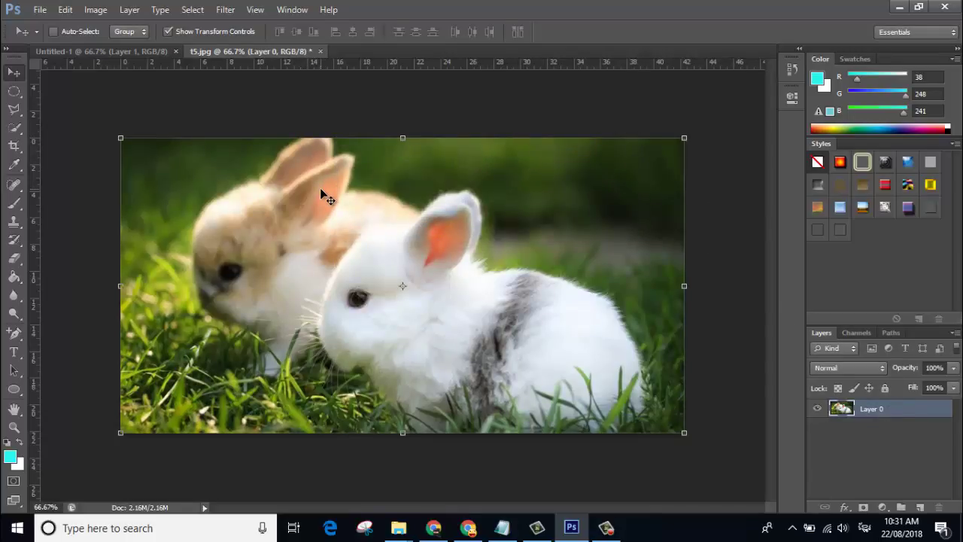
mouse_move(323, 196)
mouse_down()
mouse_move(120, 51)
mouse_move(315, 232)
mouse_move(352, 169)
mouse_move(344, 242)
mouse_up()
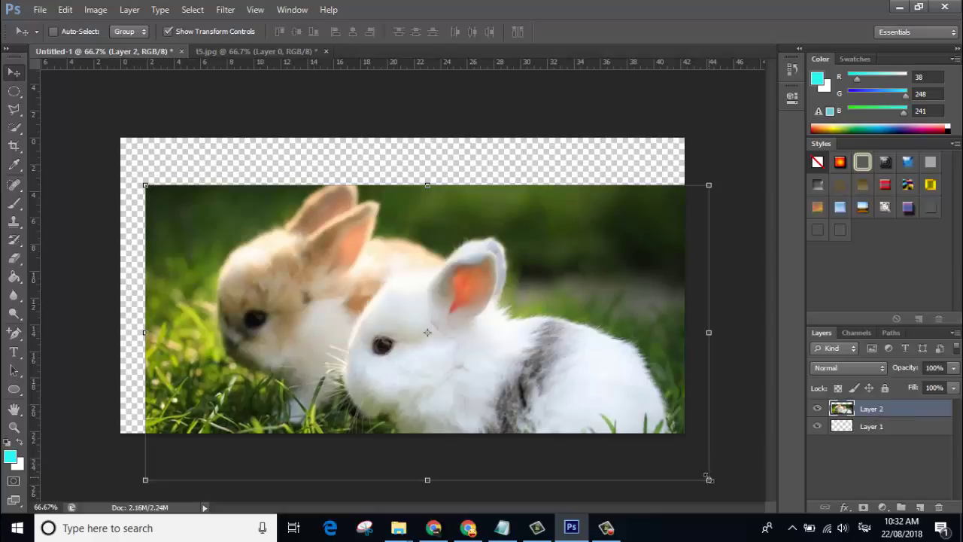
Scale the rabbit photo to full canvas height in the top-left half and apply
mouse_move(707, 476)
mouse_down()
mouse_move(369, 324)
mouse_move(377, 342)
mouse_up()
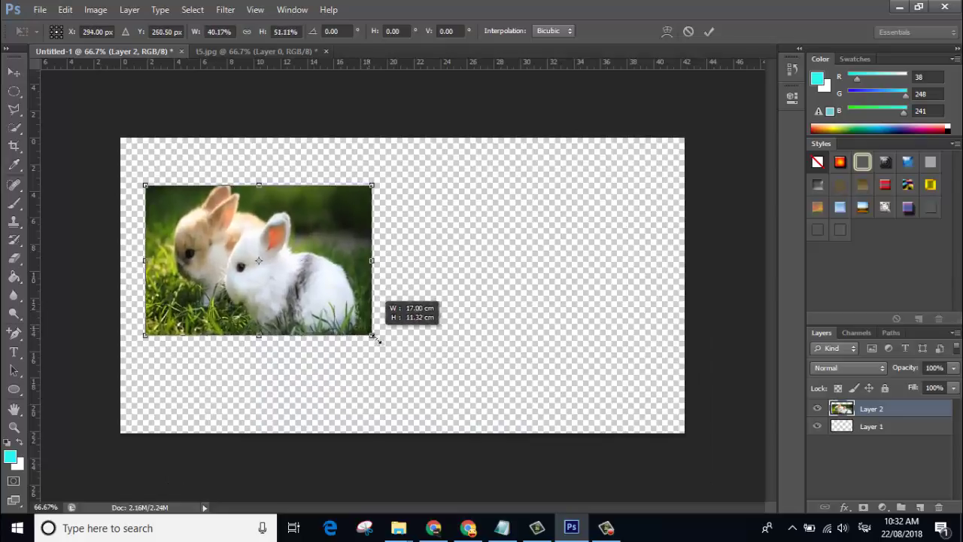
drag(312, 309, 288, 267)
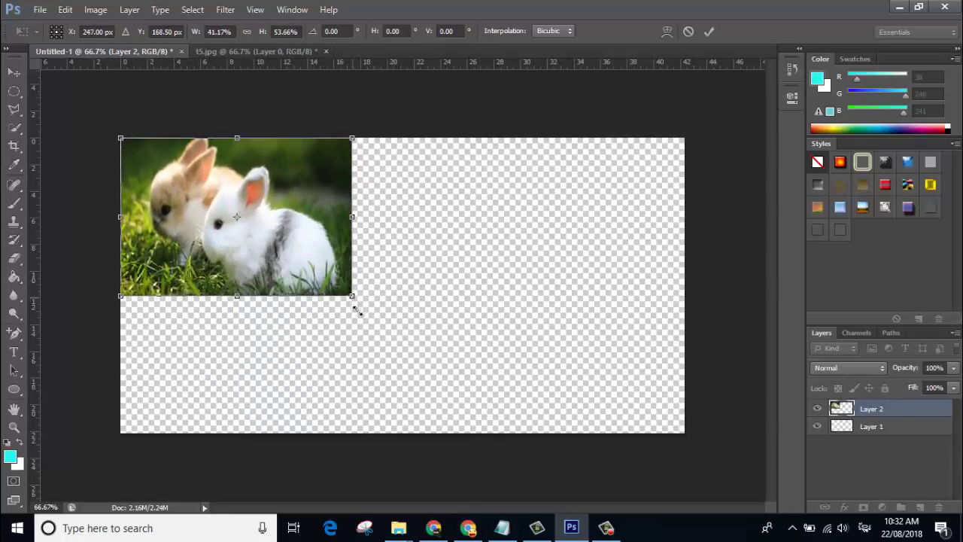
drag(353, 304, 428, 433)
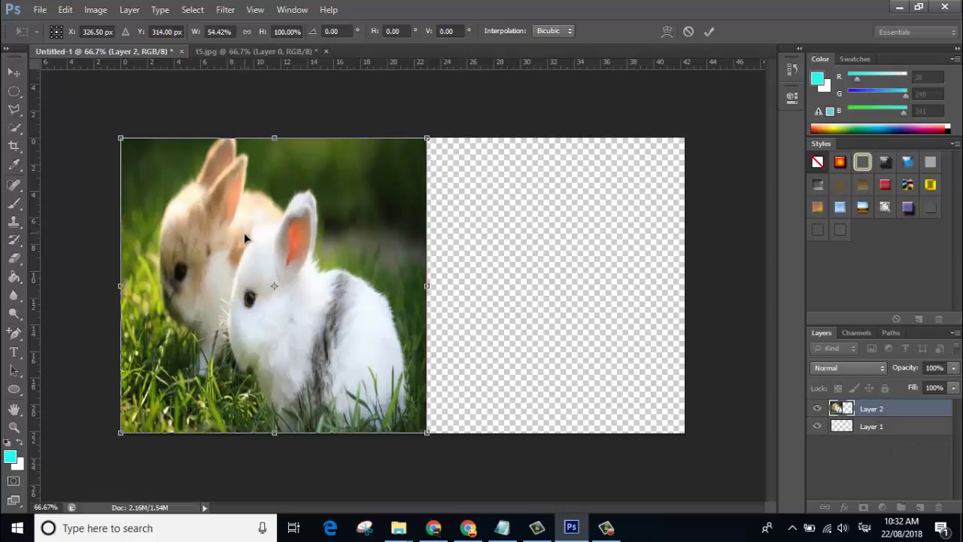
drag(424, 285, 445, 285)
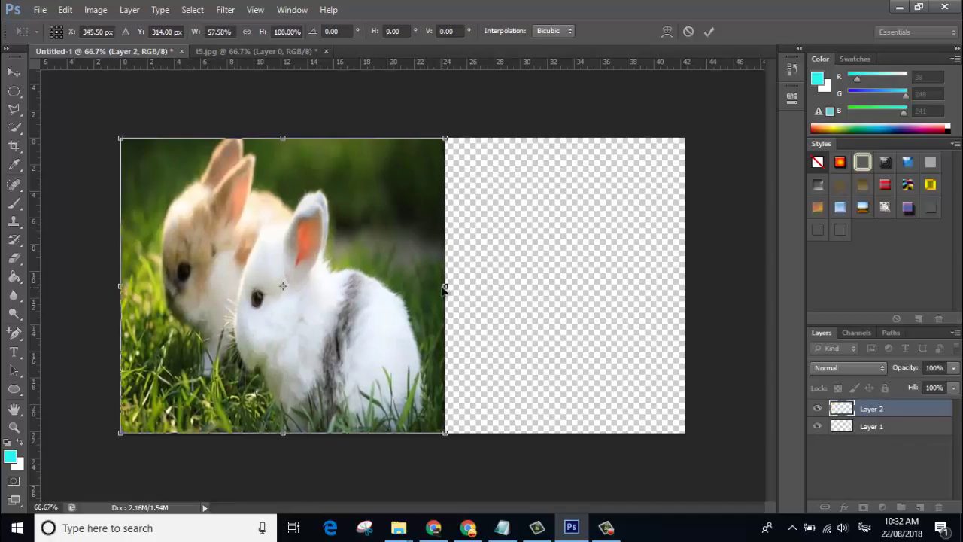
click(12, 75)
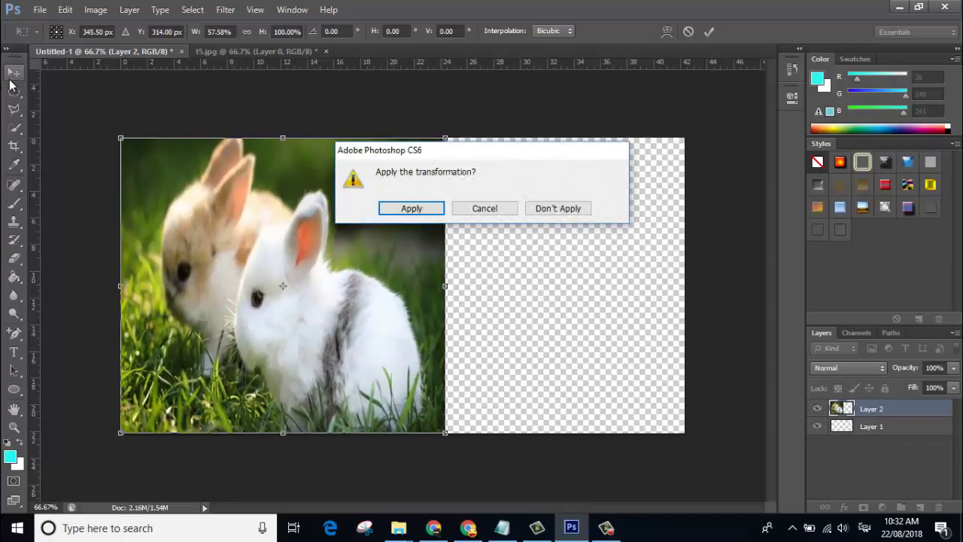
click(426, 209)
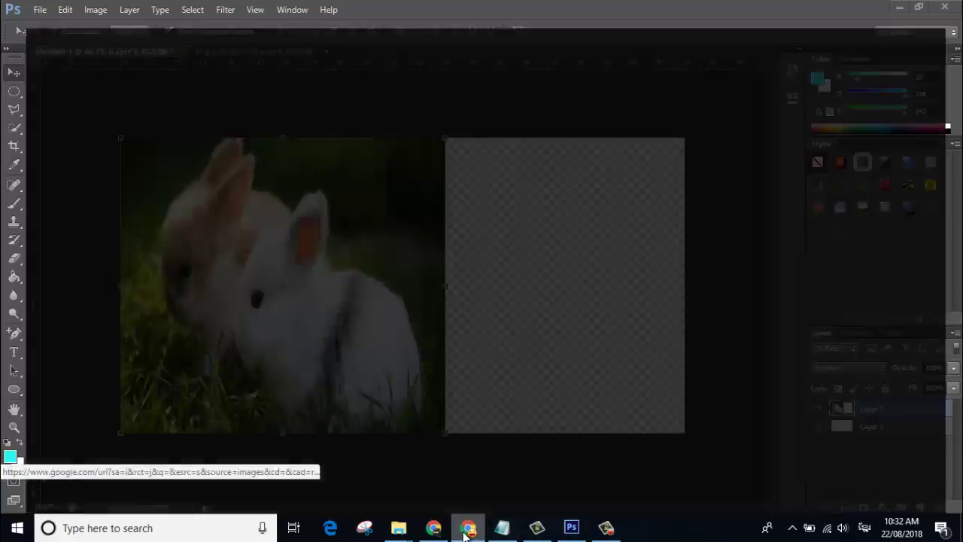
Copy the black-and-white rabbit image from Chrome's search results and return to Photoshop
click(468, 527)
scroll(609, 241, down, 4)
scroll(610, 241, down, 1)
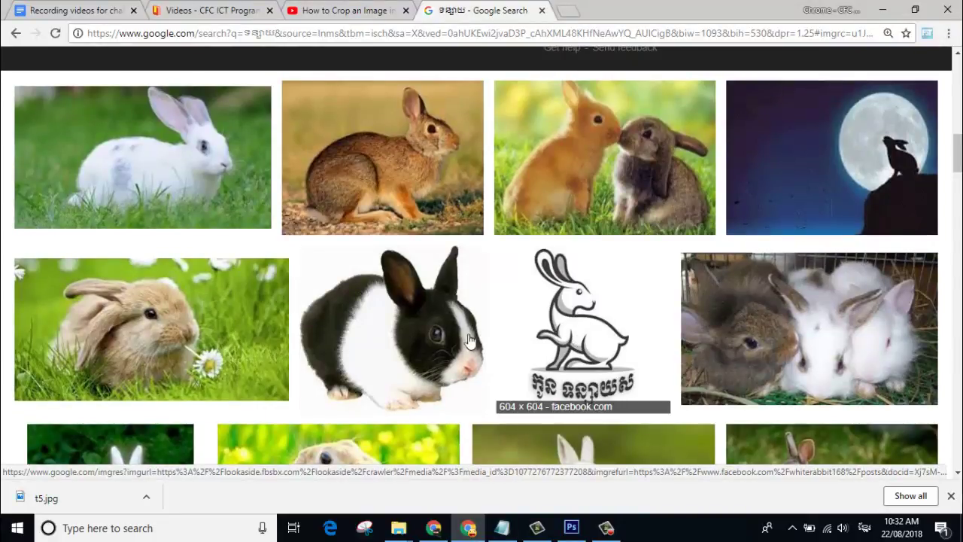
click(390, 349)
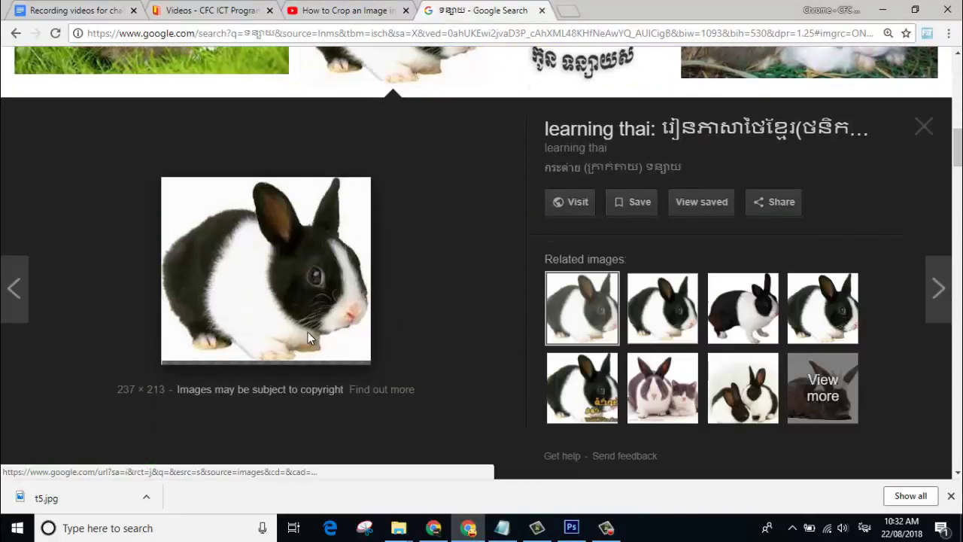
right_click(389, 348)
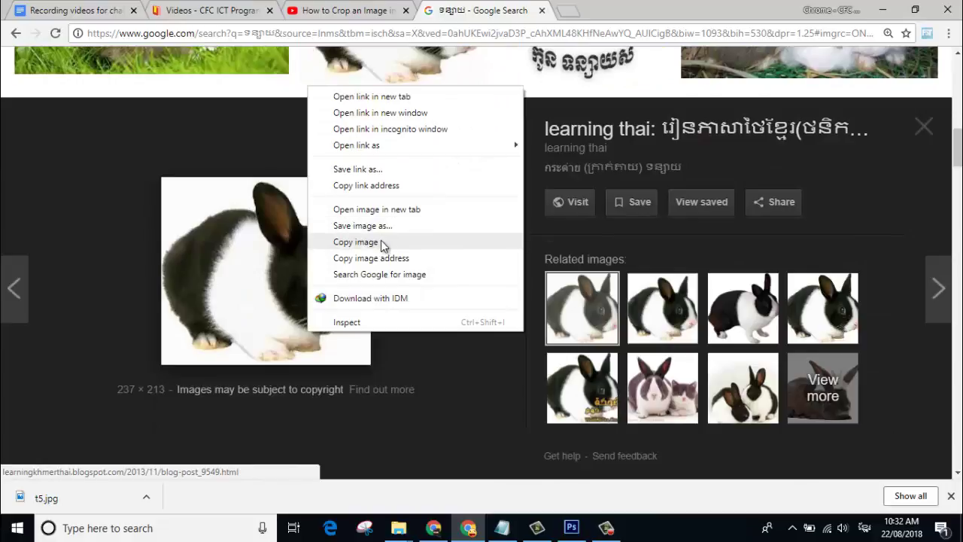
click(381, 240)
click(574, 522)
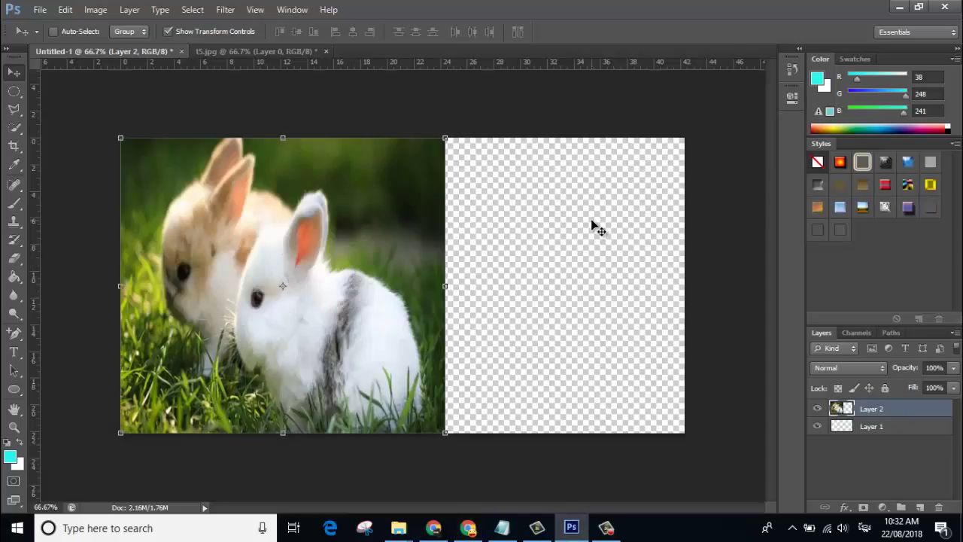
Paste the black-and-white rabbit as a new layer and move it into the right half
click(45, 10)
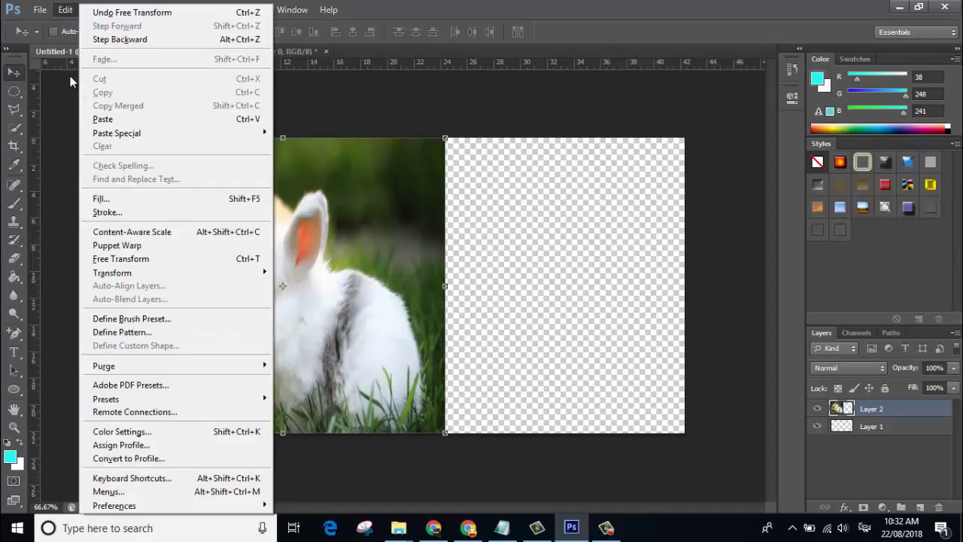
click(113, 120)
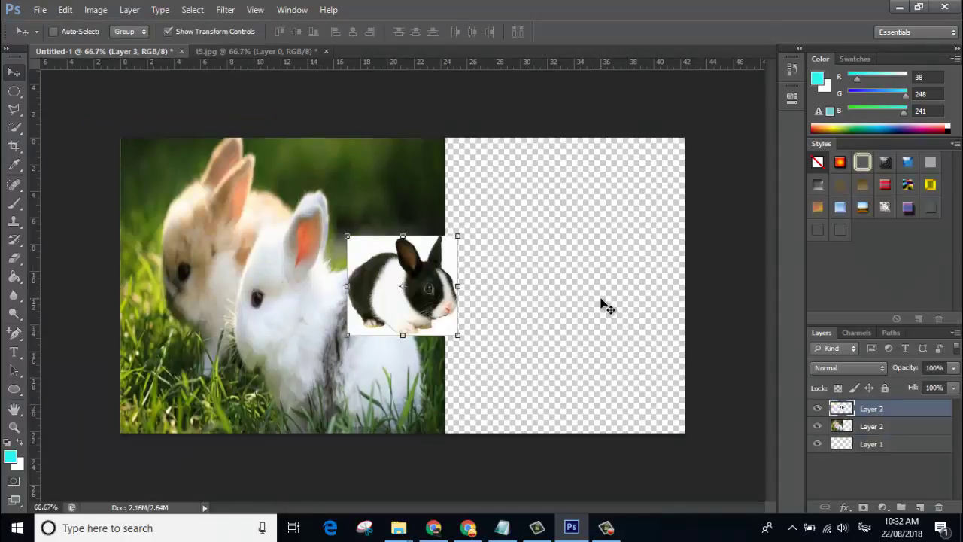
mouse_move(446, 279)
mouse_down()
mouse_move(566, 278)
mouse_move(555, 181)
mouse_up()
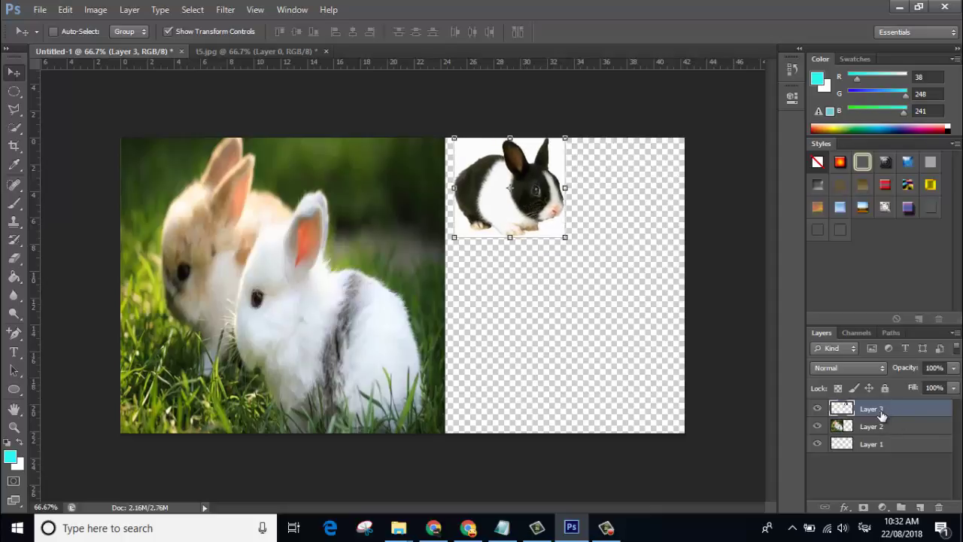
Enlarge the rabbit to fill the right half, apply, then start narrowing the left photo
mouse_move(565, 237)
mouse_down()
mouse_move(695, 430)
mouse_move(682, 432)
mouse_up()
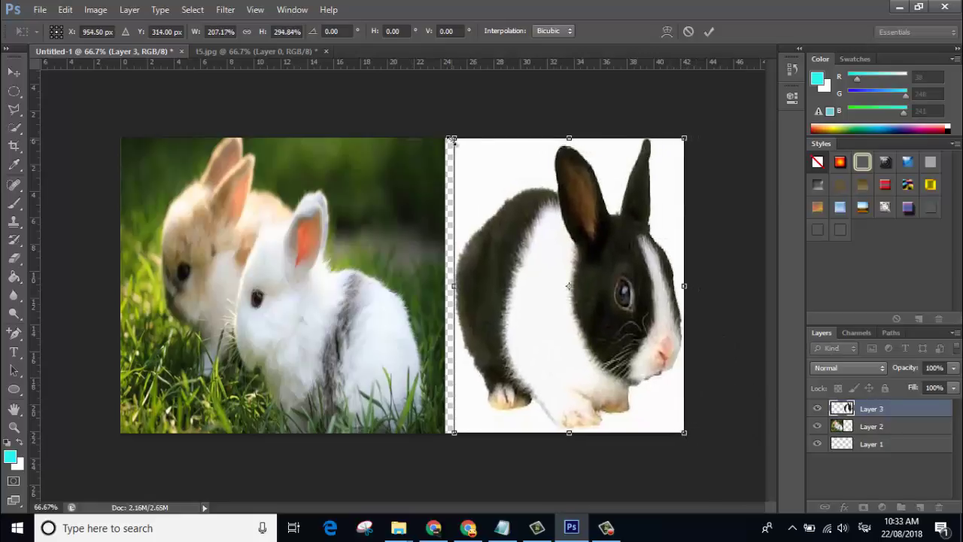
mouse_move(450, 139)
mouse_down()
mouse_move(415, 133)
mouse_move(437, 138)
mouse_up()
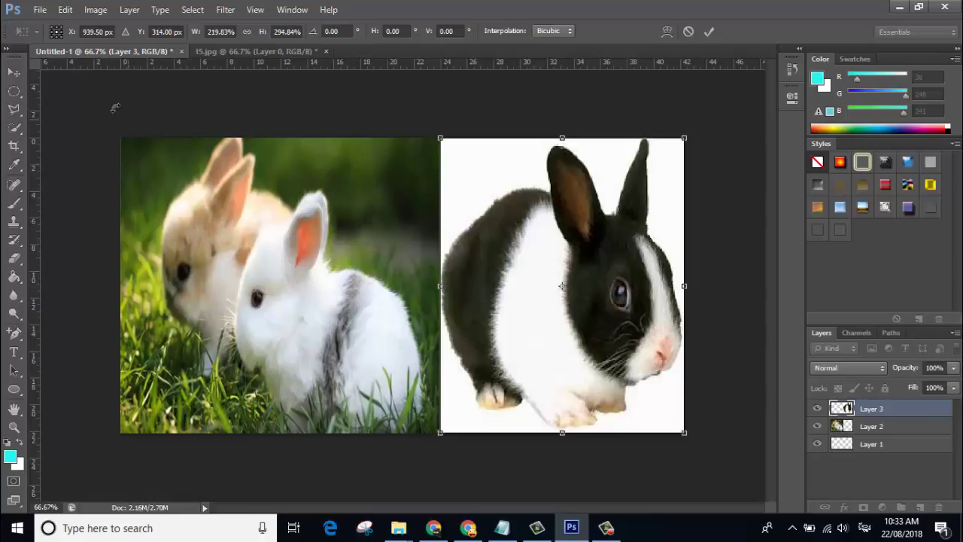
click(14, 72)
click(426, 209)
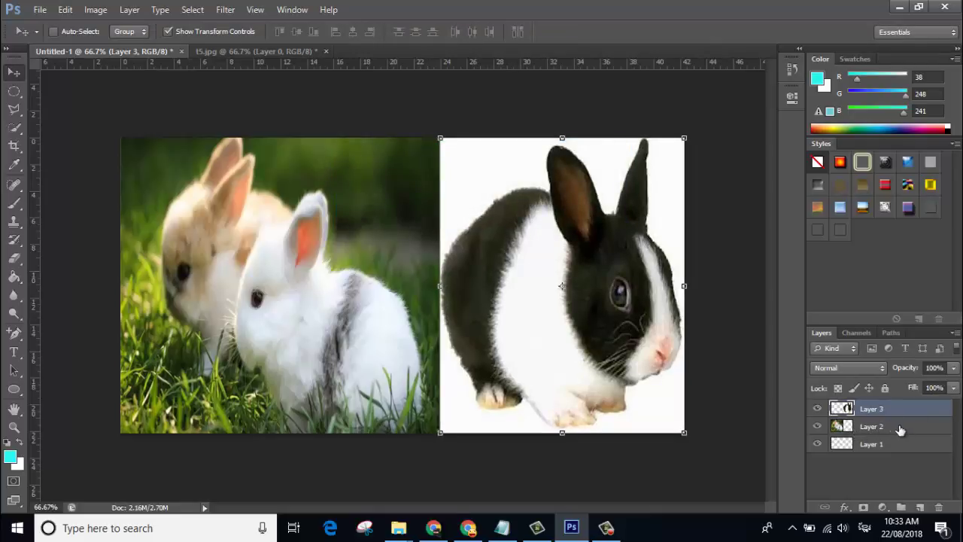
click(889, 428)
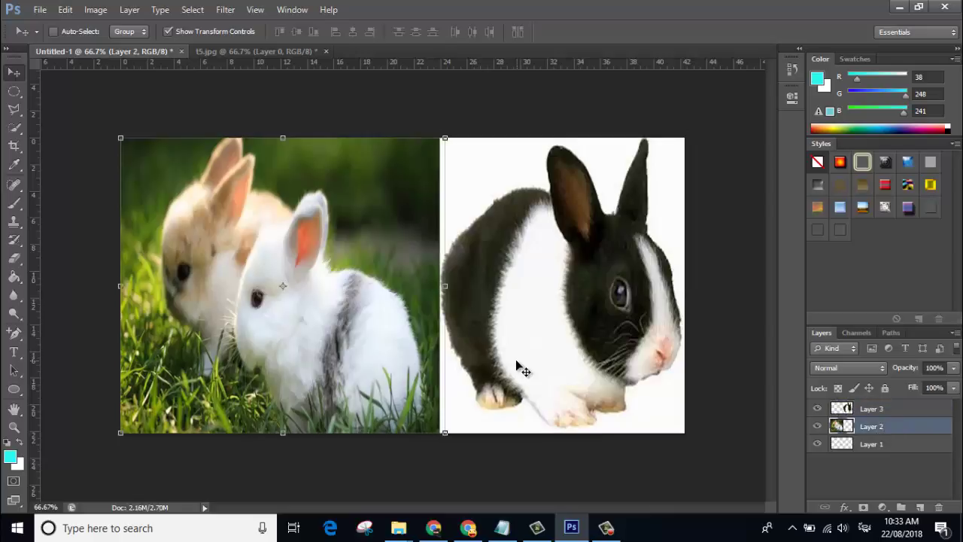
mouse_move(444, 434)
mouse_down()
mouse_move(389, 432)
mouse_move(397, 431)
mouse_up()
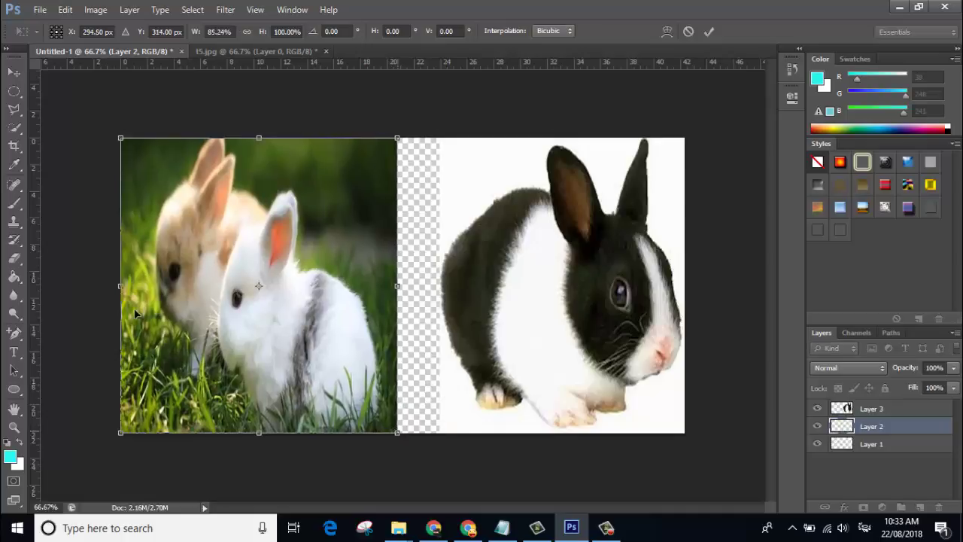
Widen and shift the left photo, apply, then stretch the black-and-white rabbit left to meet it
drag(118, 290, 67, 289)
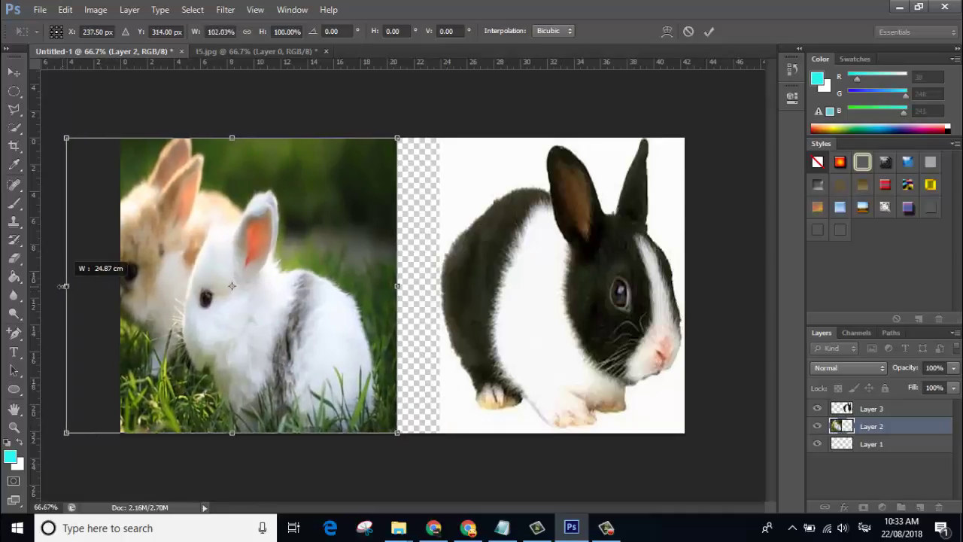
drag(305, 291, 319, 290)
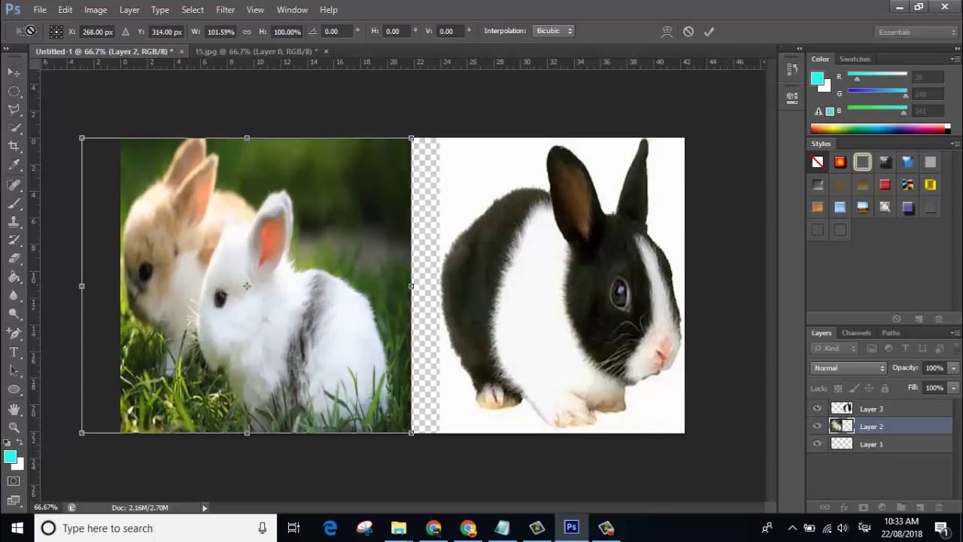
click(14, 72)
click(405, 208)
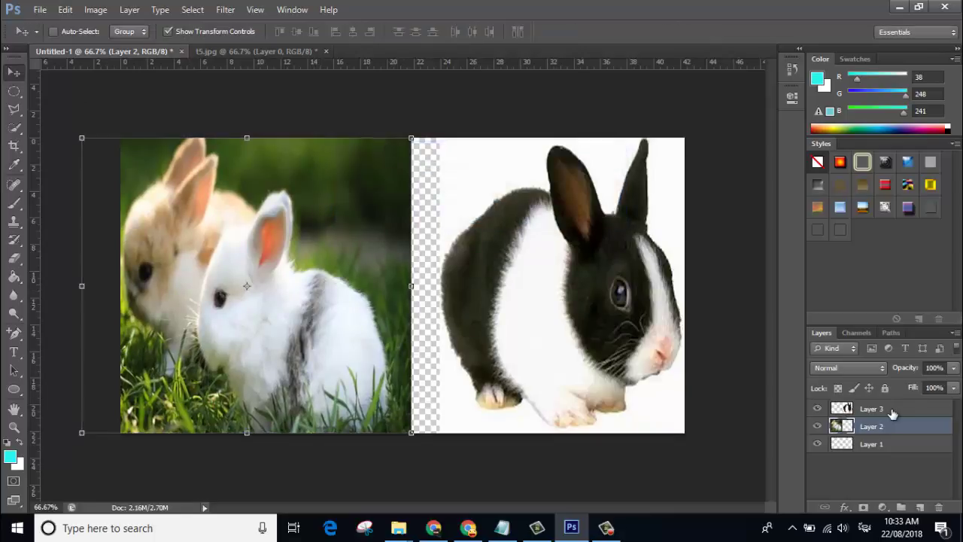
click(871, 410)
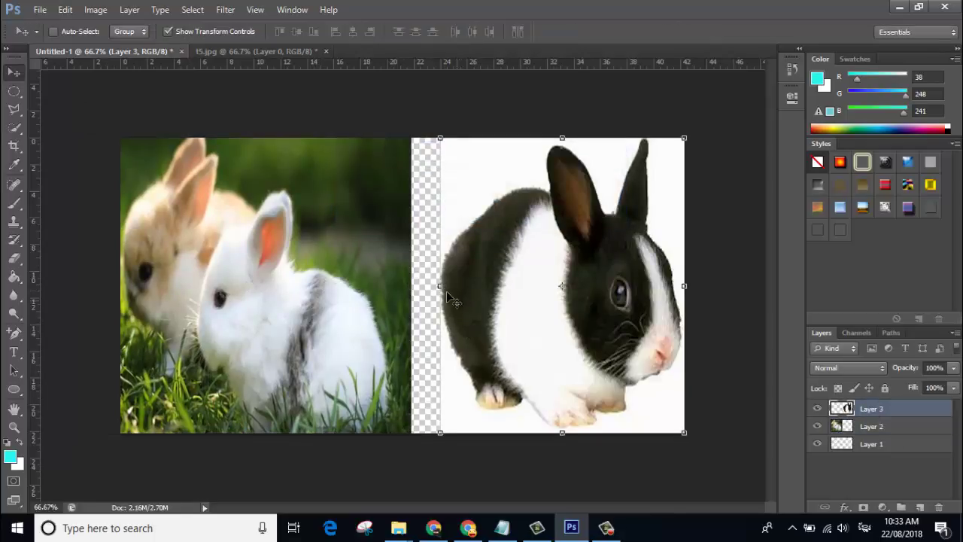
drag(440, 286, 410, 285)
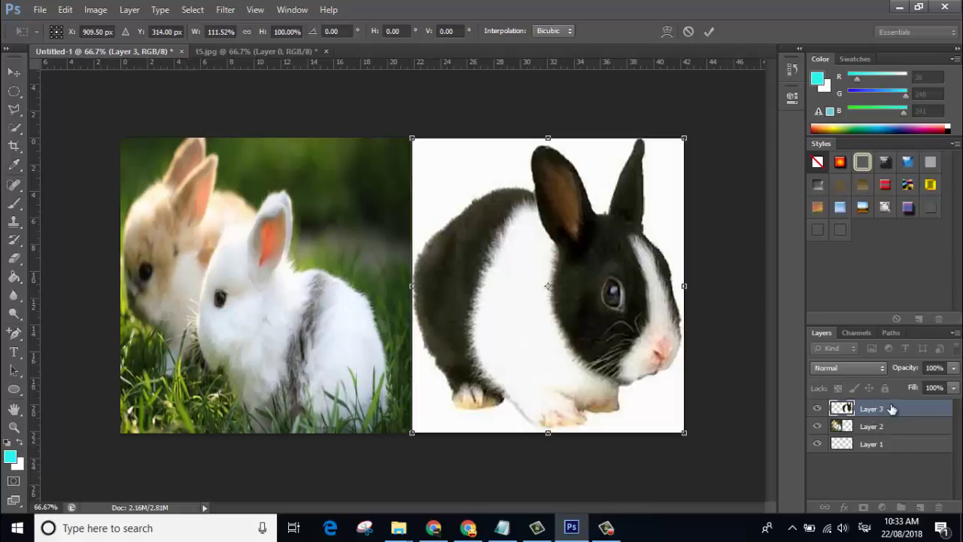
Apply the black-and-white rabbit's resize and highlight the 'Edit text' topic in the notes
click(497, 531)
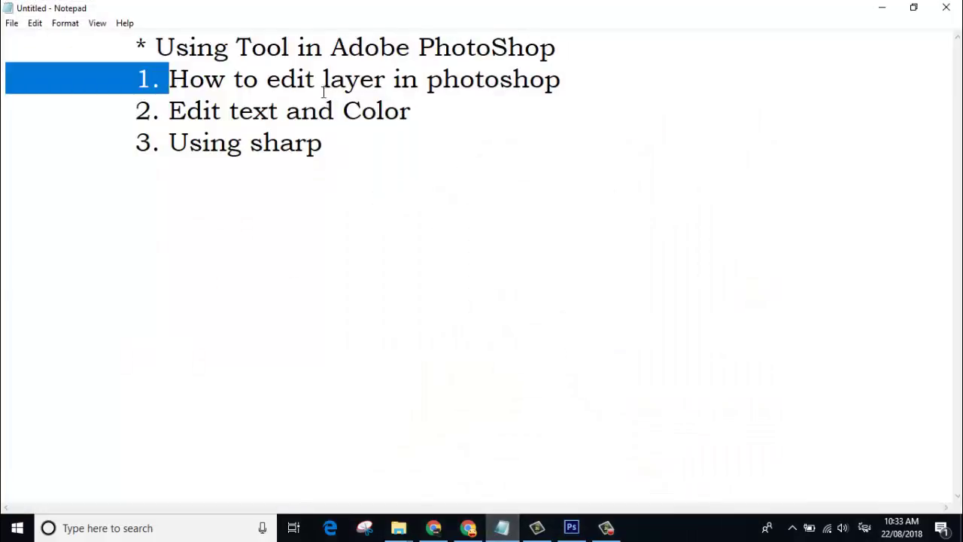
click(880, 8)
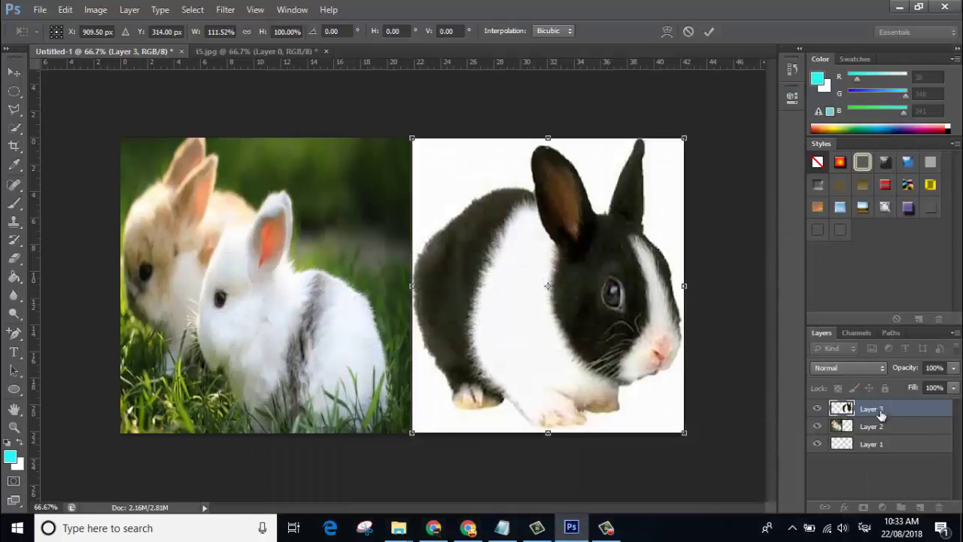
click(15, 72)
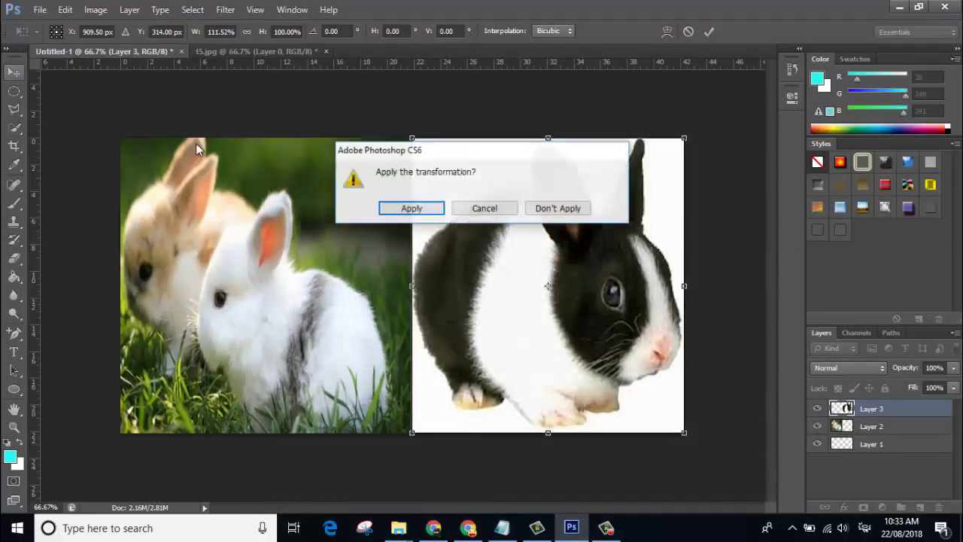
click(410, 208)
click(502, 527)
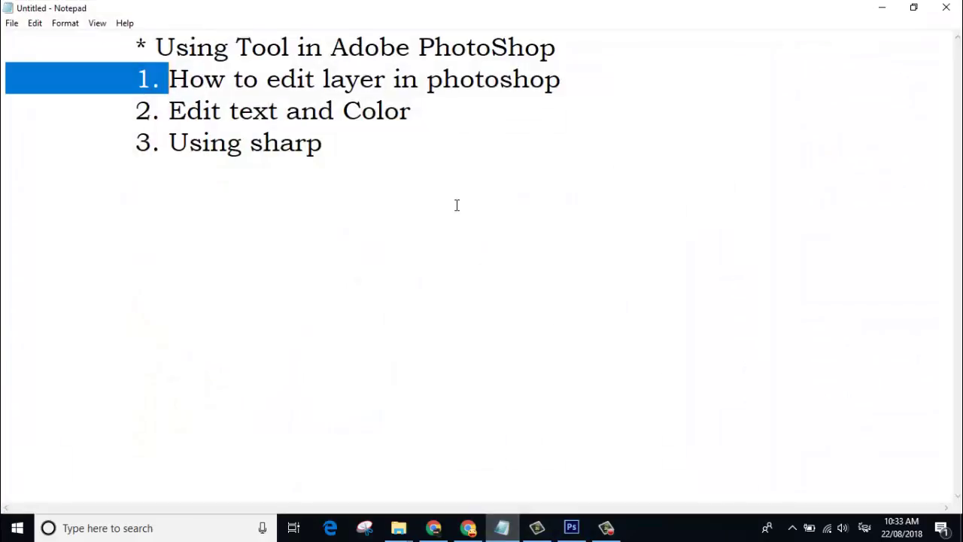
drag(186, 111, 286, 113)
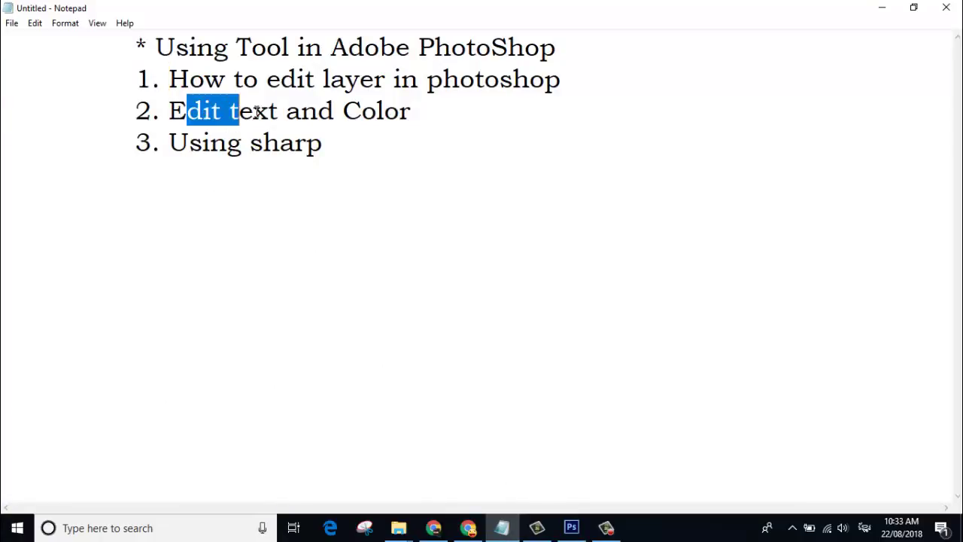
click(880, 7)
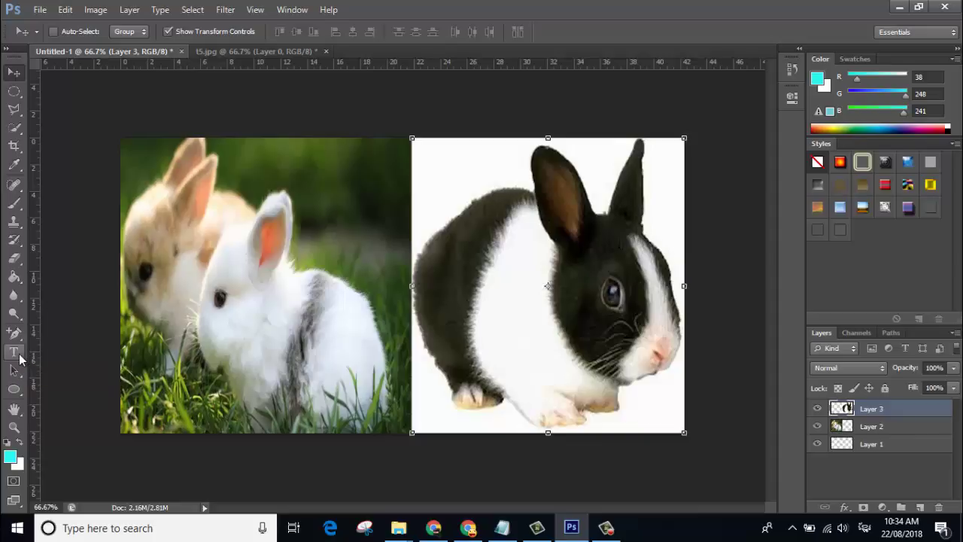
Select the Horizontal Type Tool from the Type tool flyout
click(19, 359)
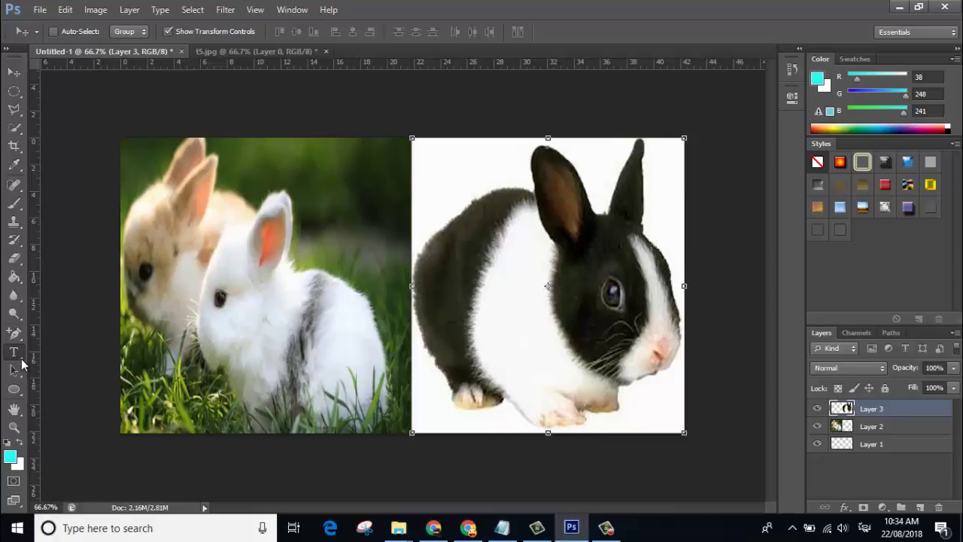
click(21, 363)
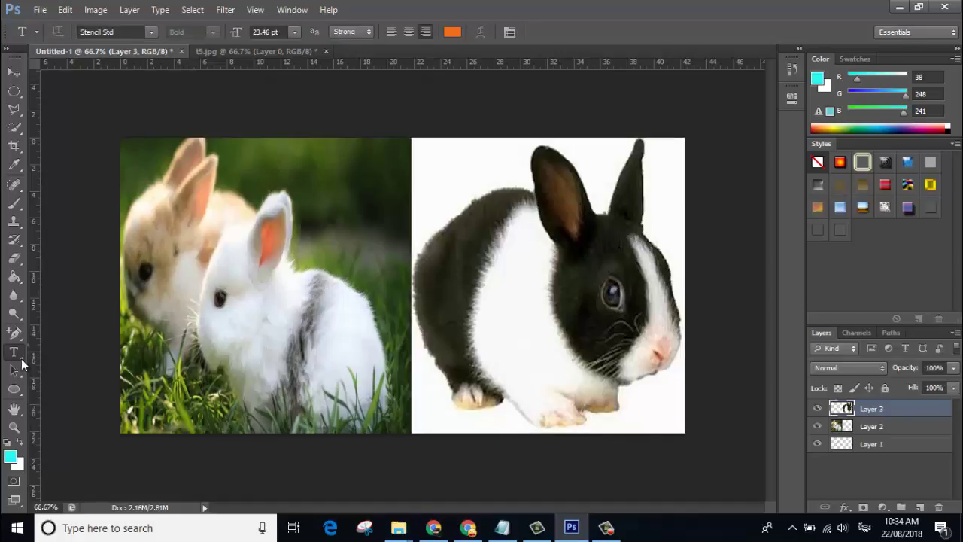
click(21, 364)
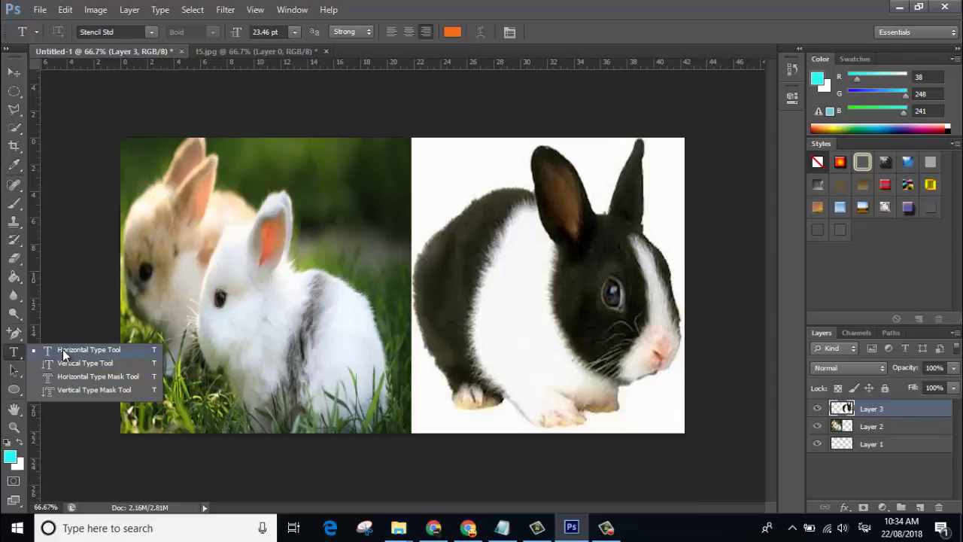
click(62, 349)
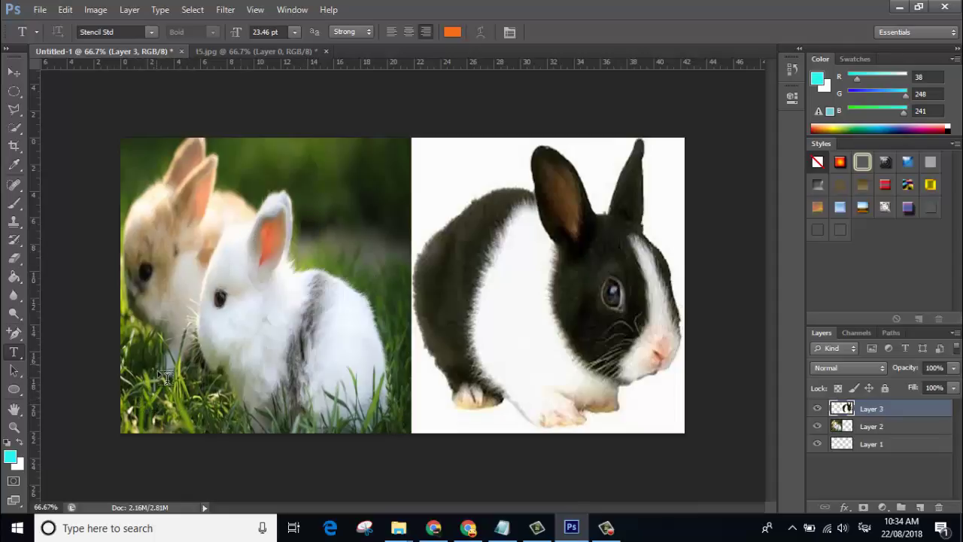
Start a text box near the top of the left photo at 60 pt, keeping Stencil Std
click(290, 169)
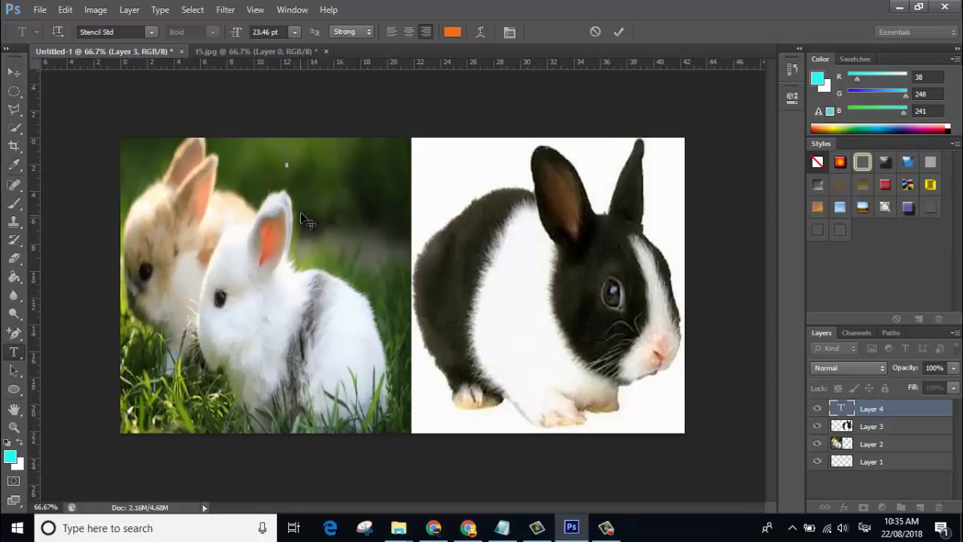
click(293, 33)
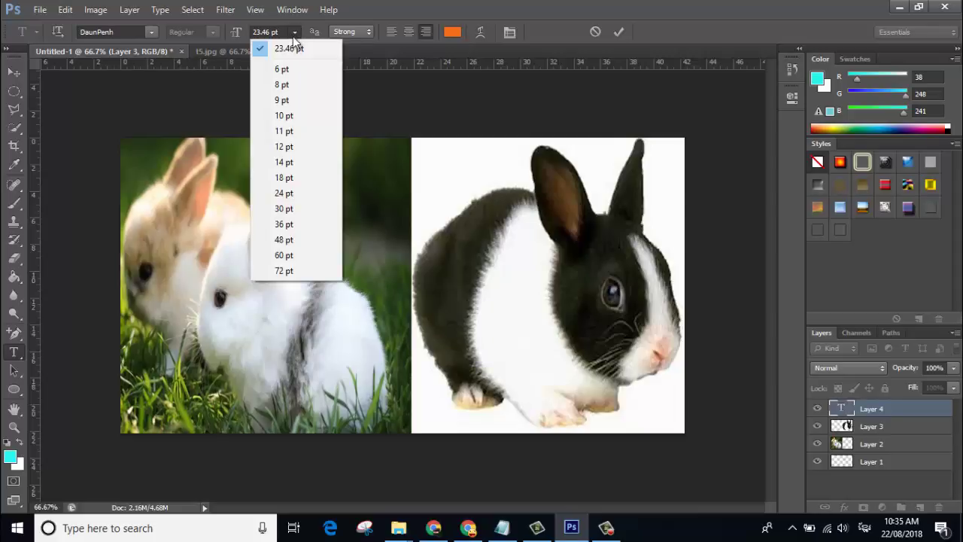
click(279, 256)
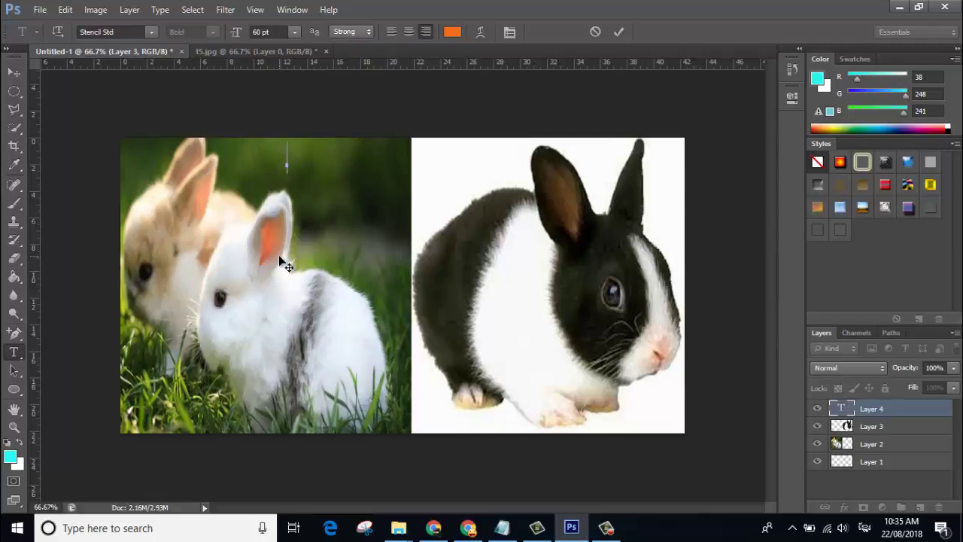
click(152, 32)
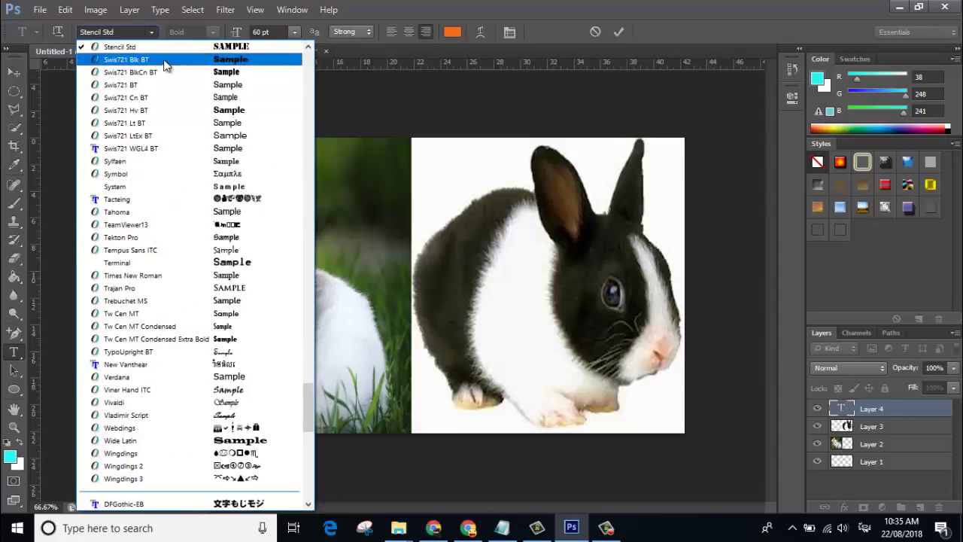
click(168, 46)
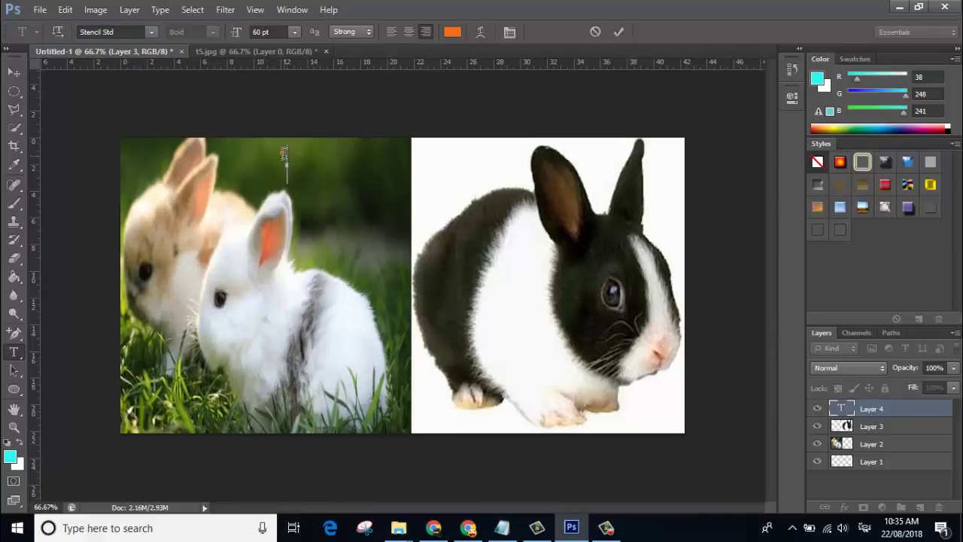
Type 'I Love Rabbit', move it toward the top centre, and select the whole text
key(alt+shift)
text(I Love)
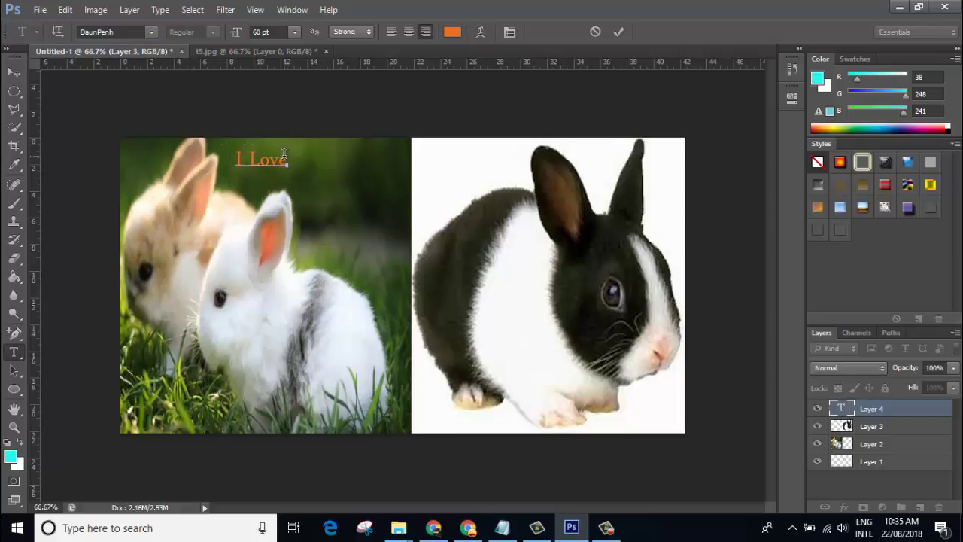
text( Ra)
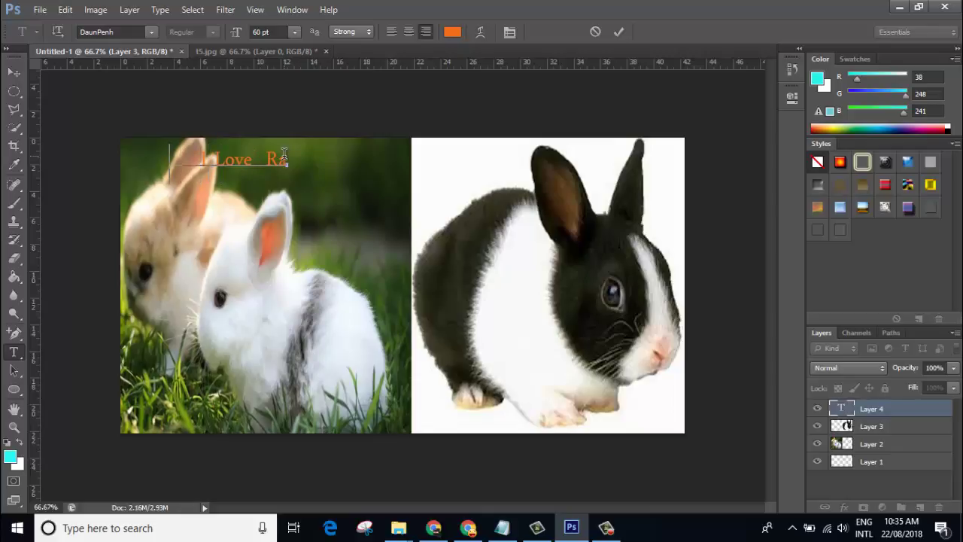
text(bbit)
drag(311, 182, 455, 195)
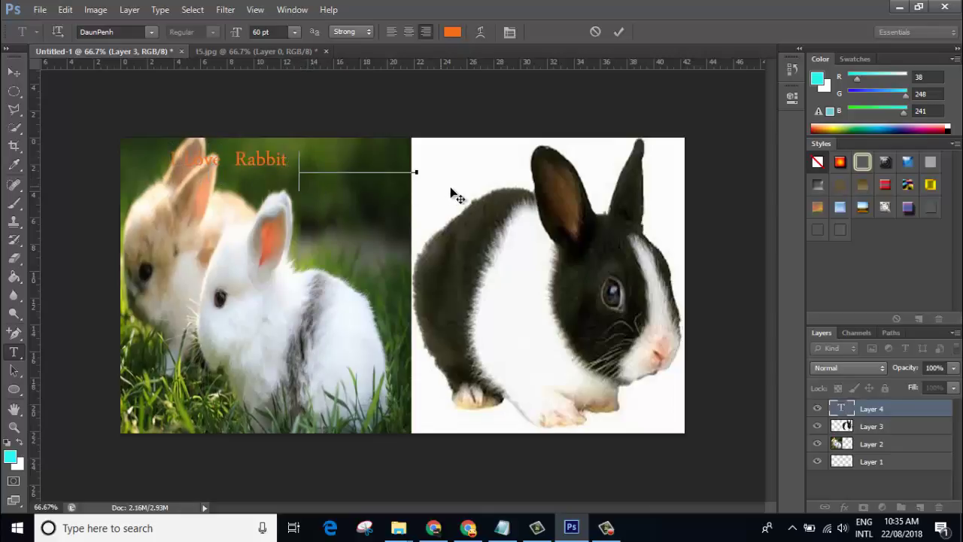
click(391, 180)
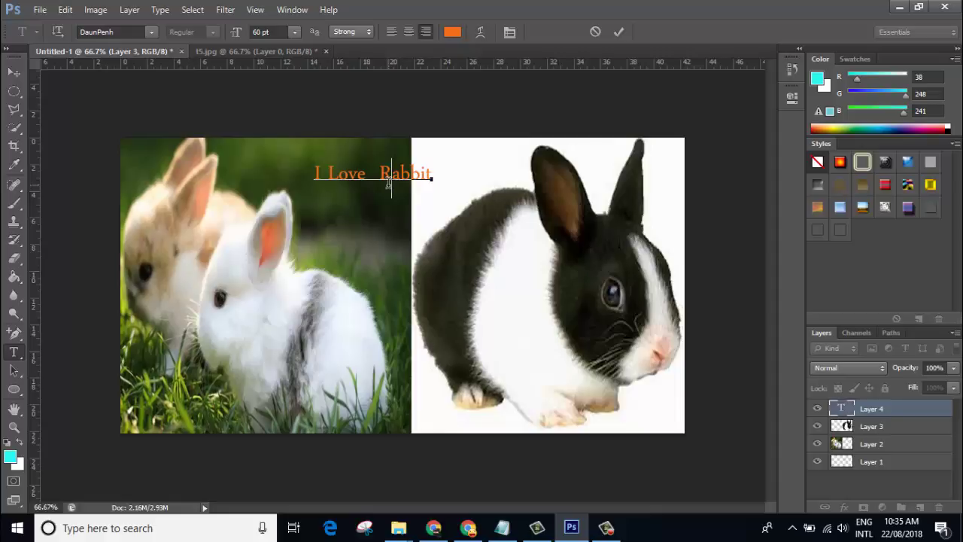
drag(316, 175, 435, 174)
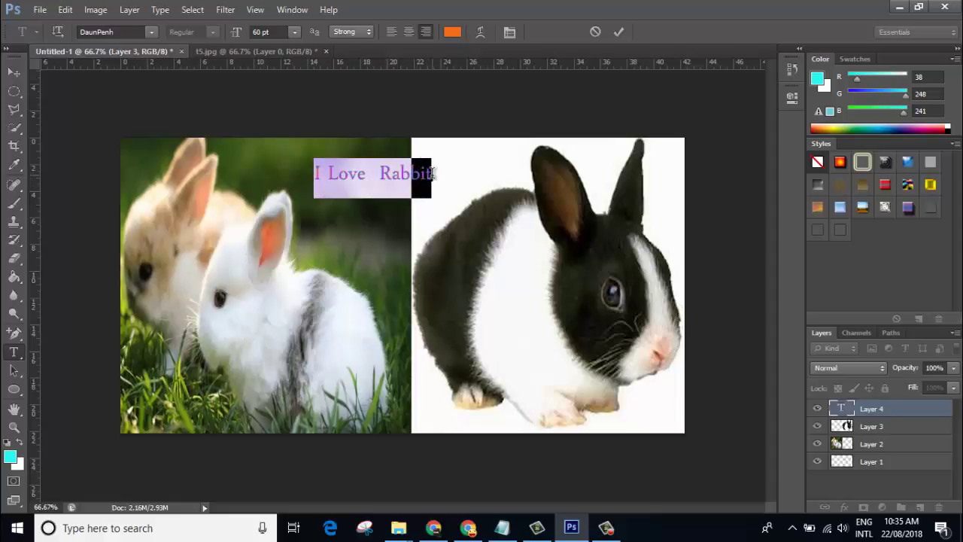
Select all the title text and raise its size from 72 pt to 100 pt
click(379, 181)
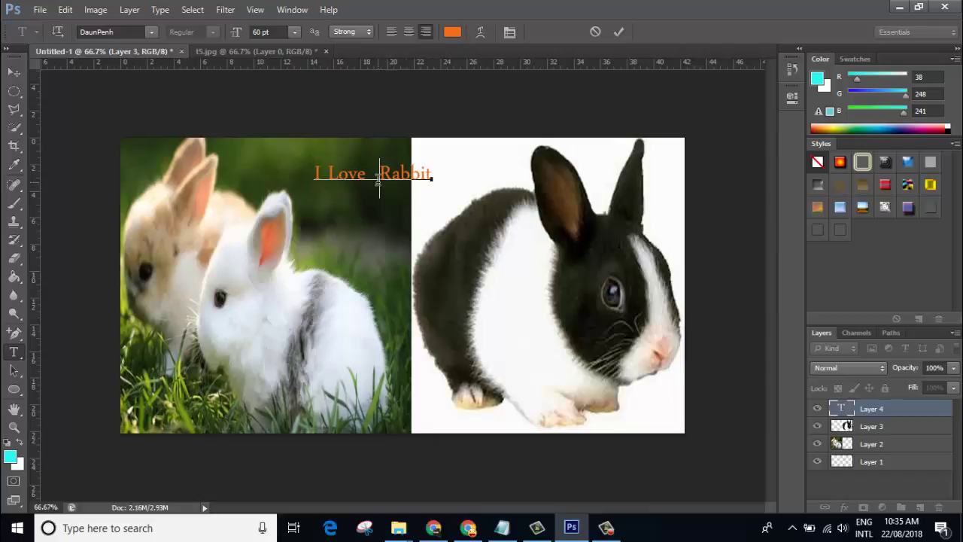
drag(431, 173, 311, 174)
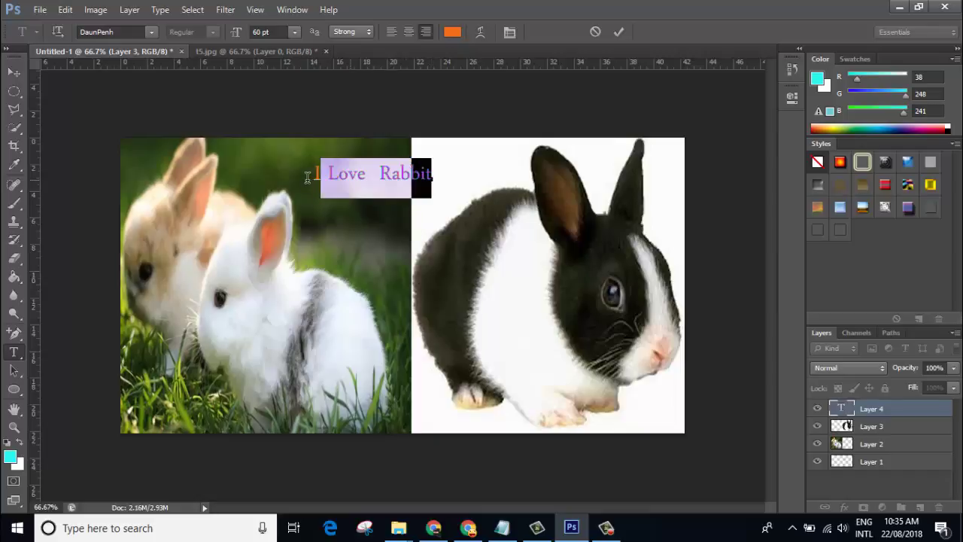
click(314, 174)
key(ctrl+a)
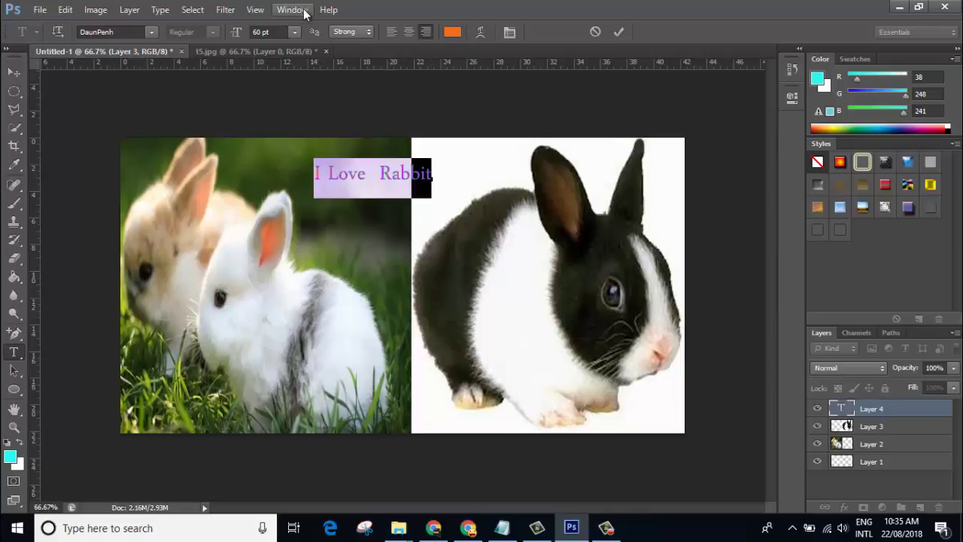
click(295, 32)
click(288, 271)
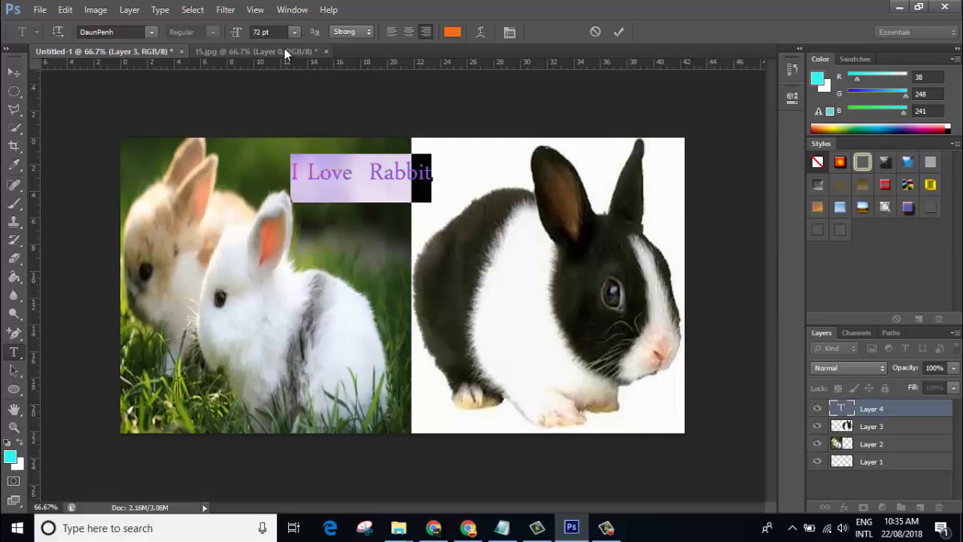
click(295, 33)
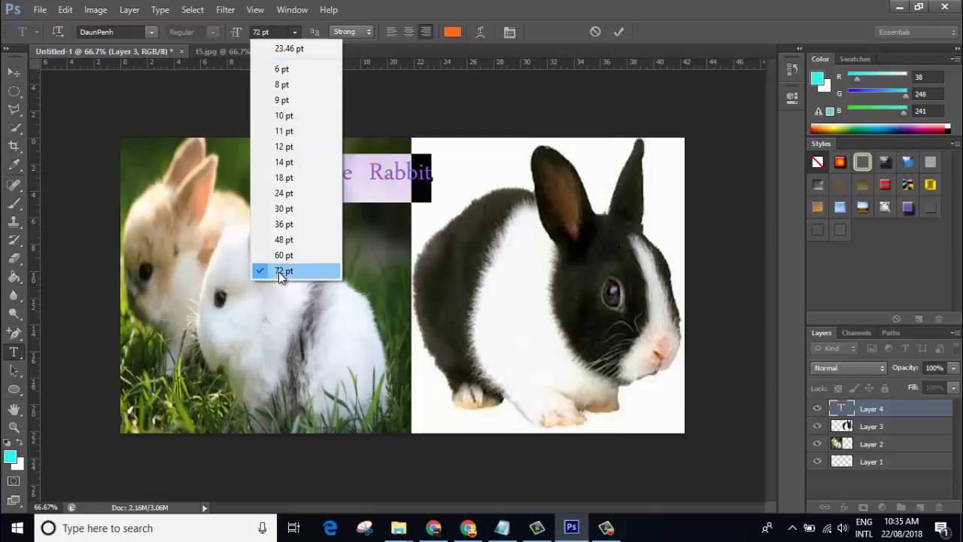
click(262, 29)
click(260, 32)
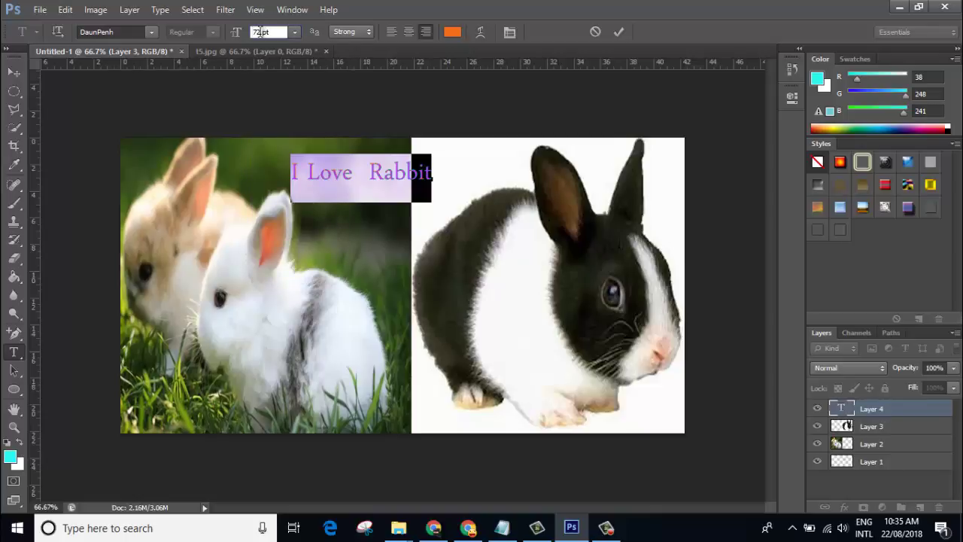
text(100)
key(Return)
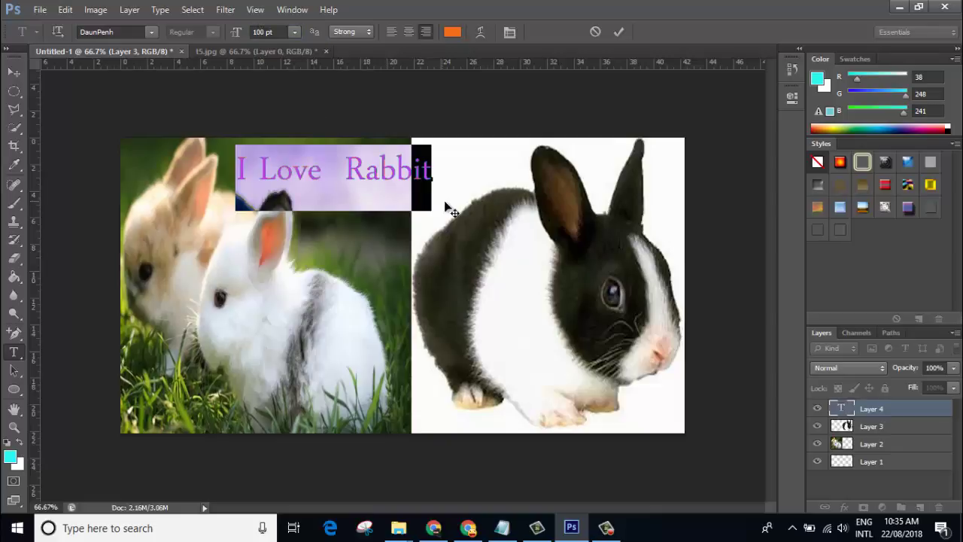
Position the 100 pt title across the top of both photos and reselect it
drag(455, 214, 498, 219)
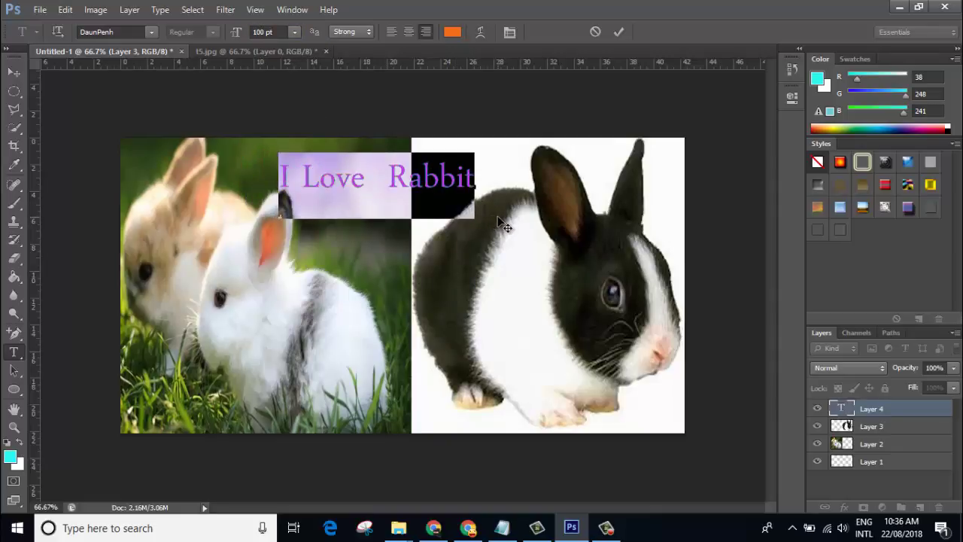
drag(486, 217, 501, 223)
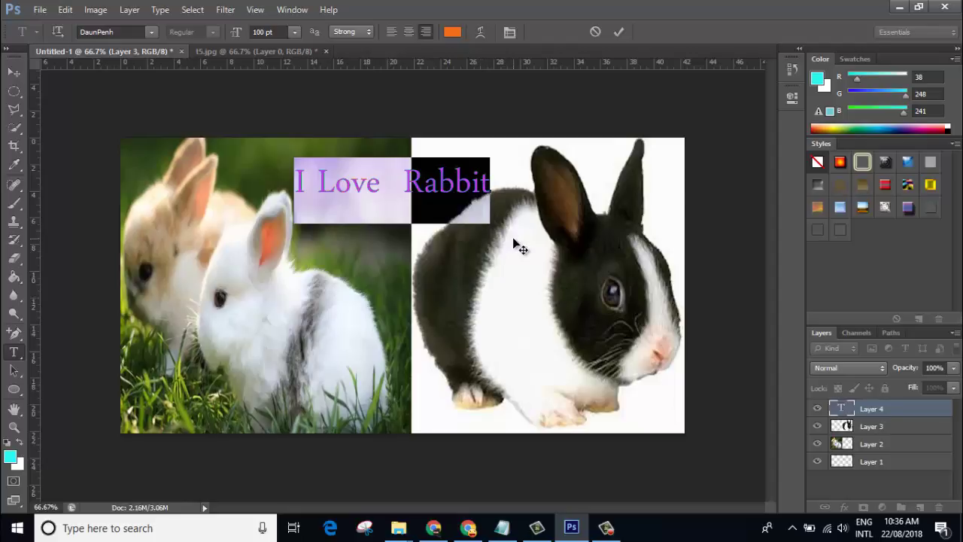
drag(512, 237, 516, 226)
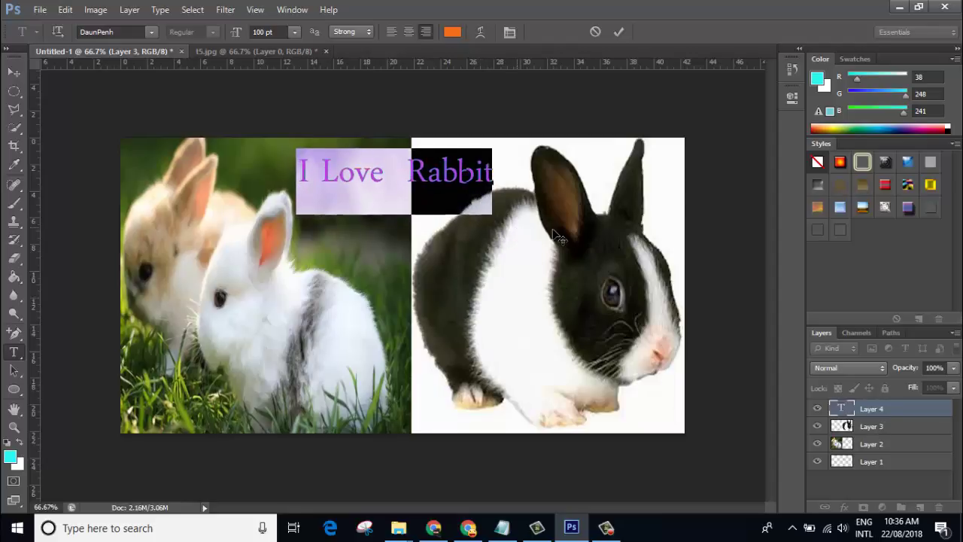
click(408, 184)
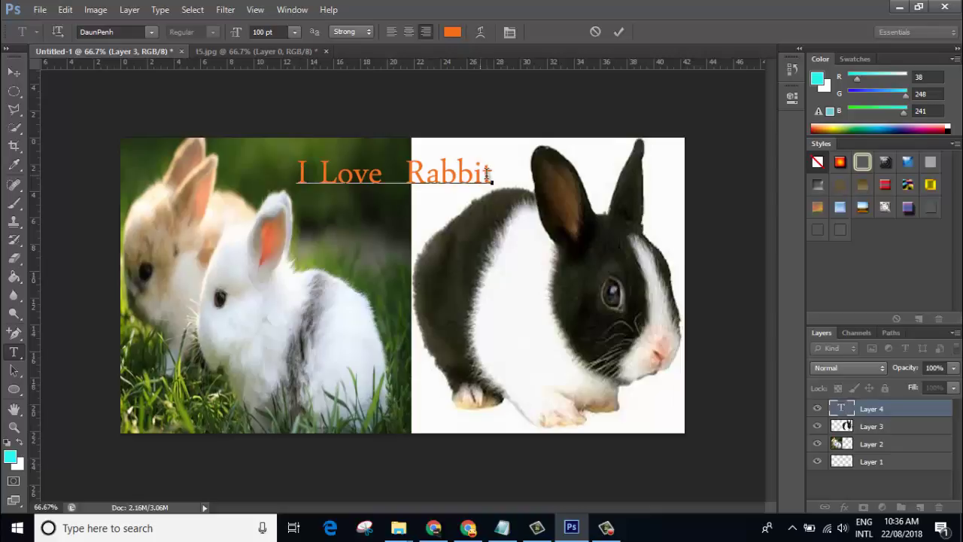
drag(488, 175, 299, 177)
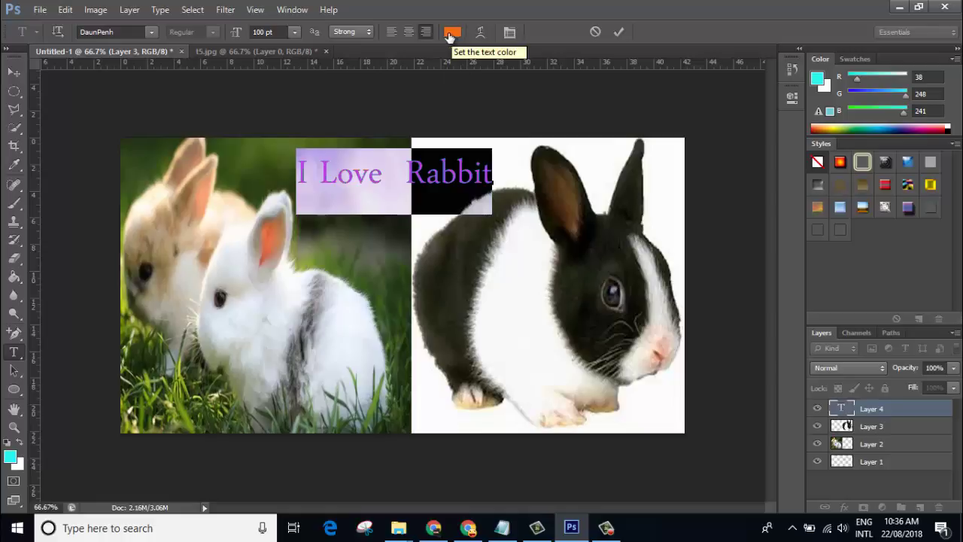
Colour the whole title blue
click(451, 35)
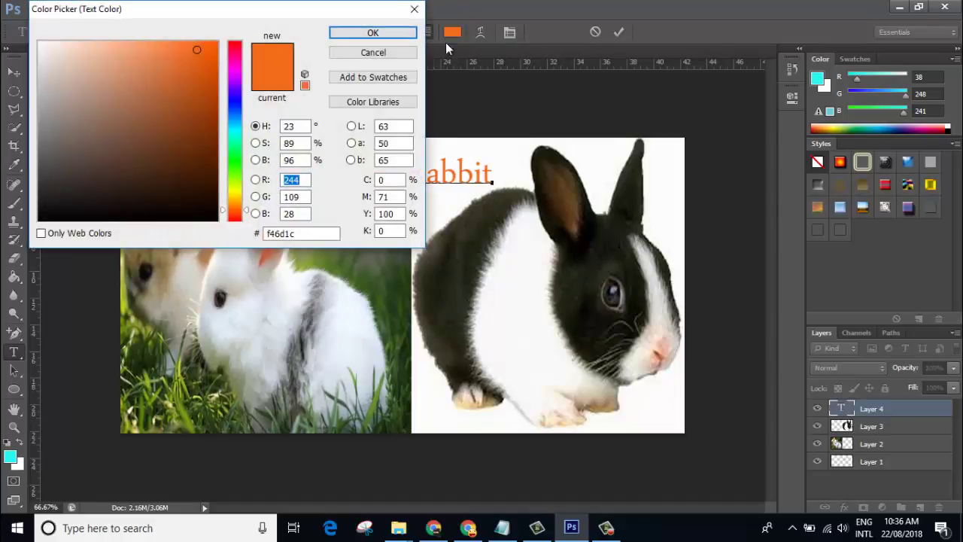
click(232, 106)
click(348, 33)
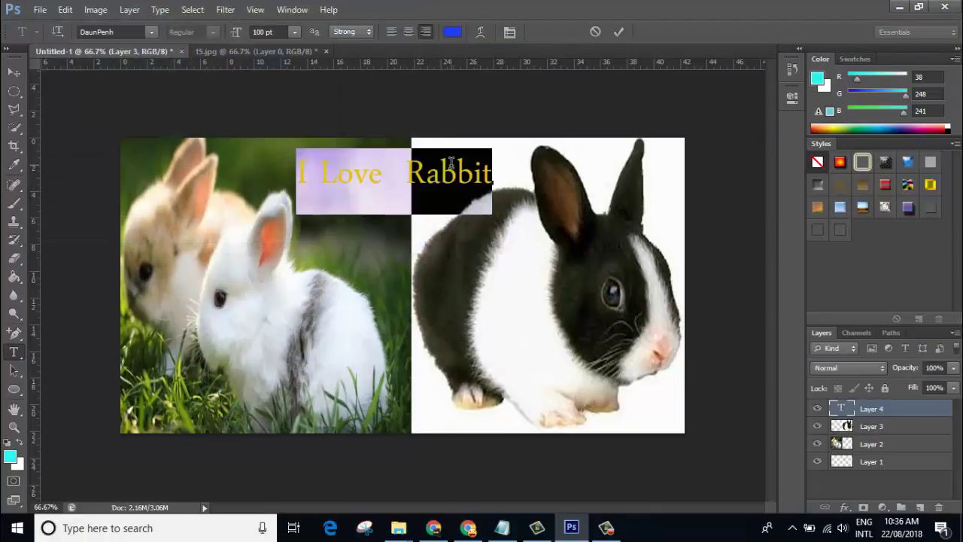
click(420, 182)
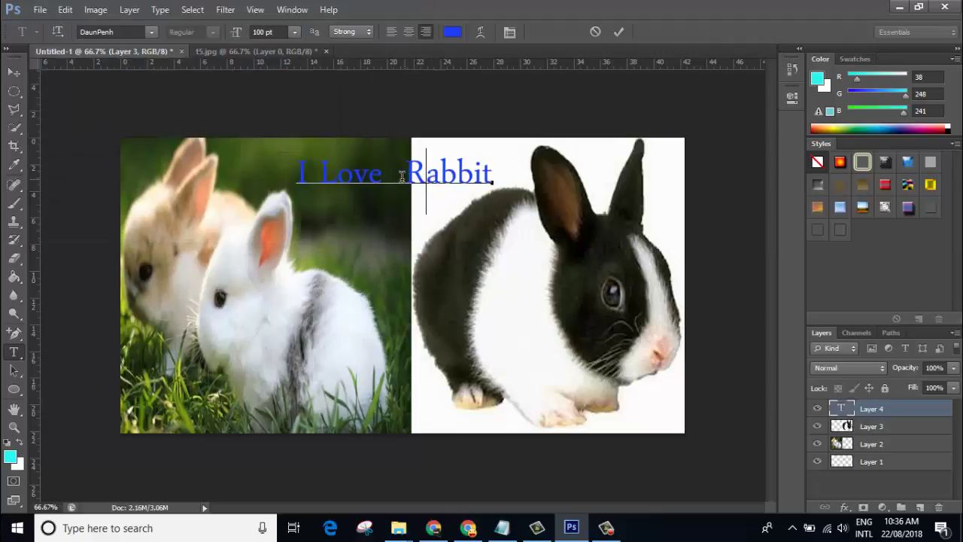
Make the words 'I Love' red and commit the text edits
drag(382, 177, 302, 179)
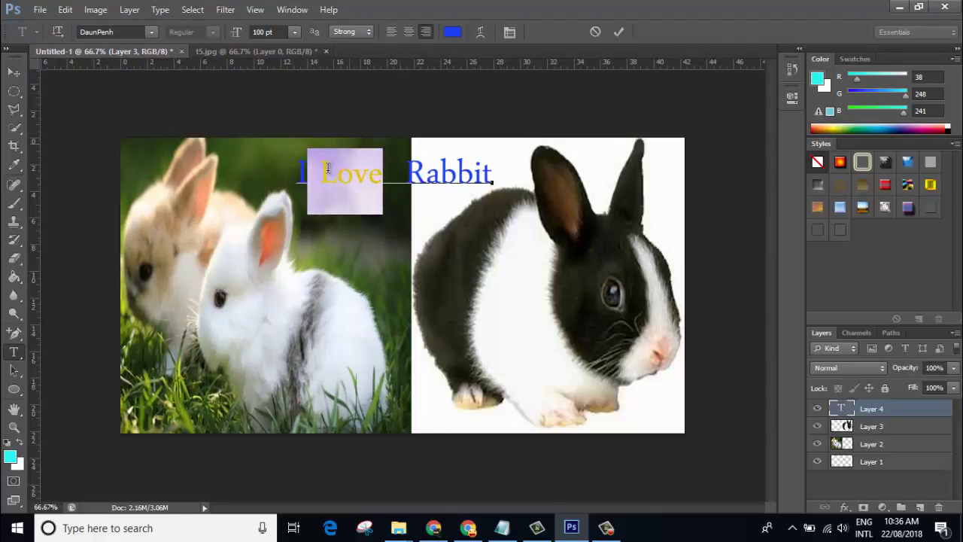
click(453, 31)
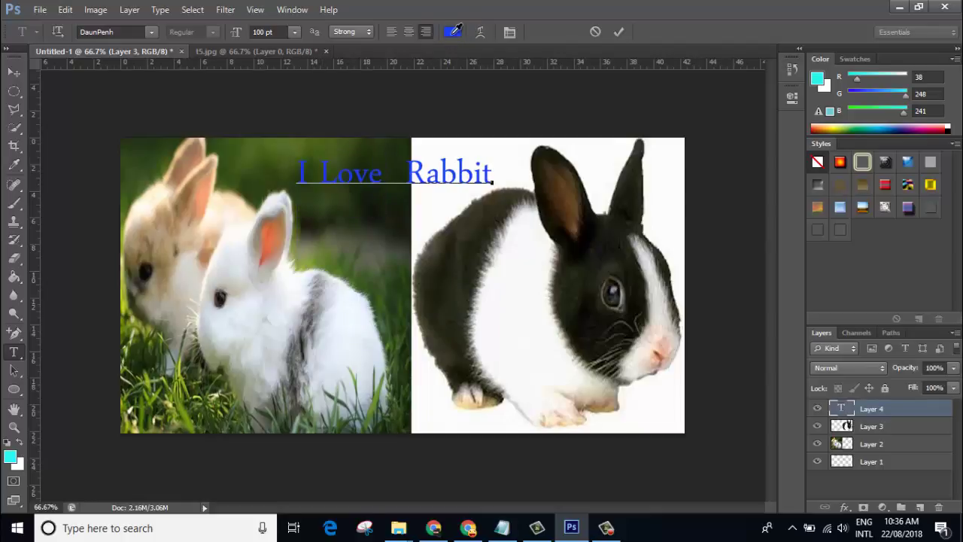
click(235, 45)
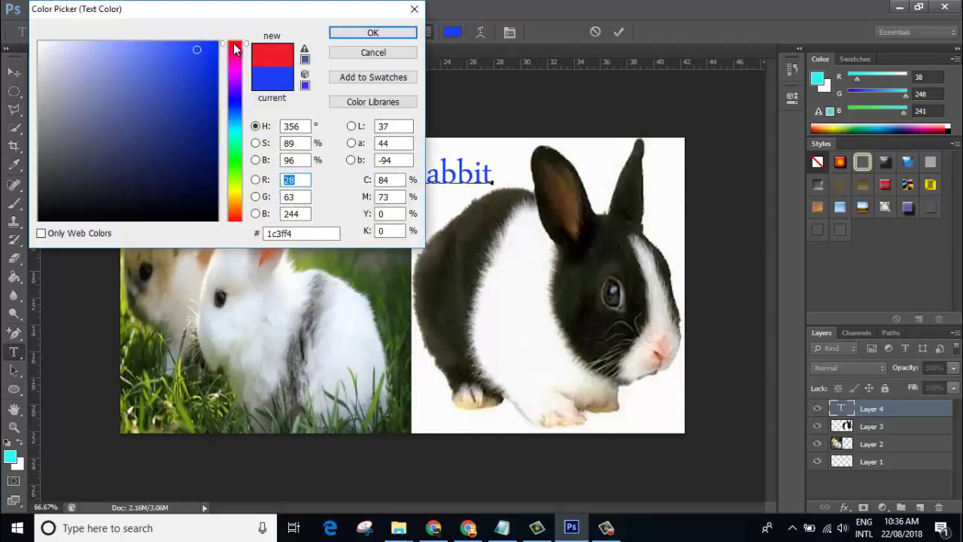
click(369, 27)
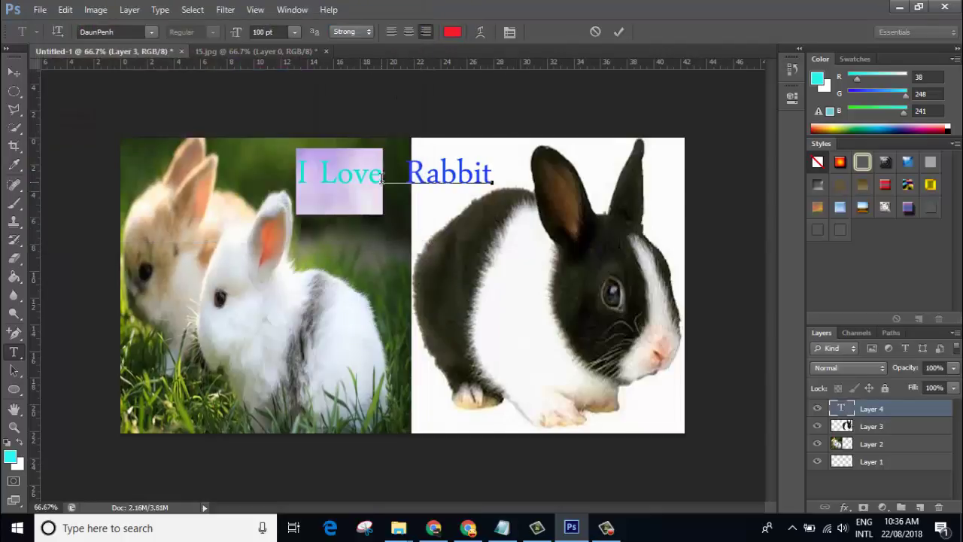
click(382, 179)
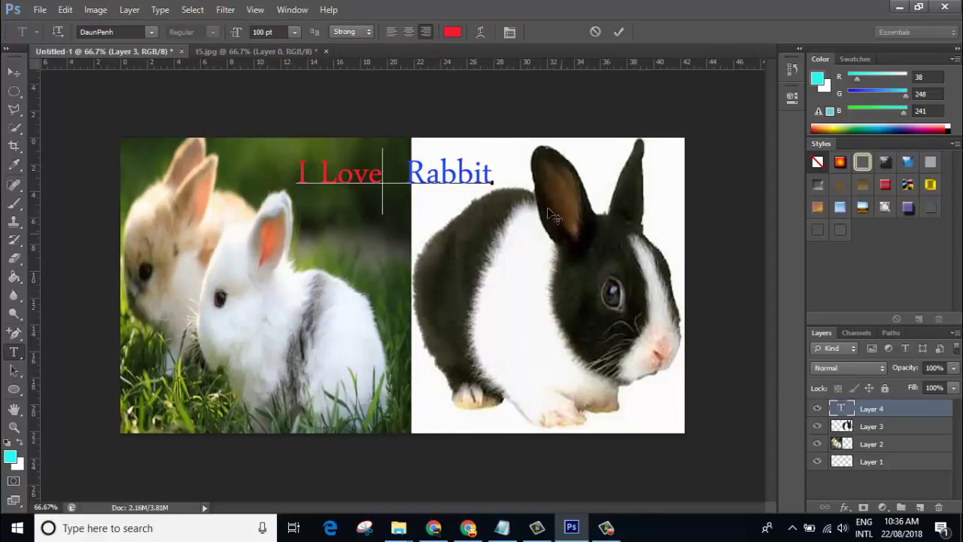
click(617, 32)
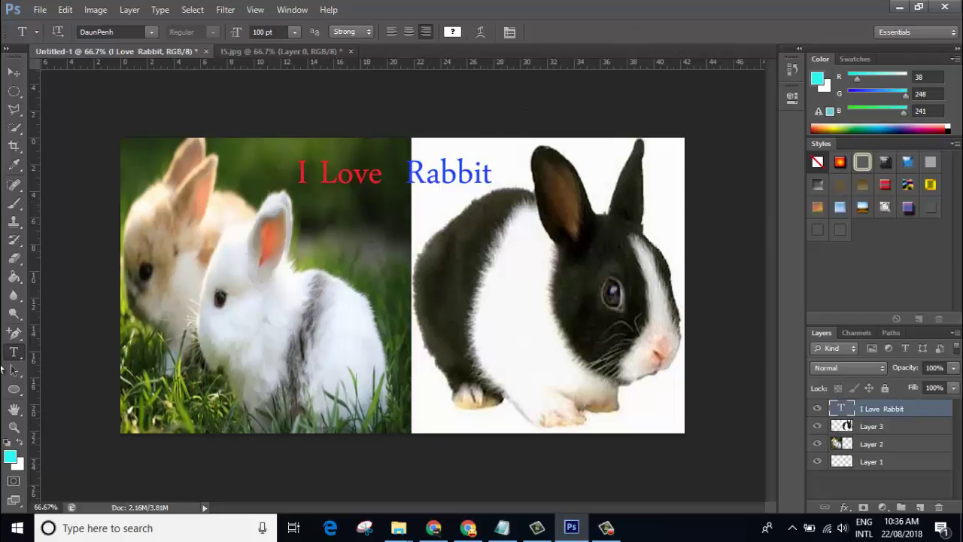
Re-enter the title text layer and commit it without changes
click(14, 72)
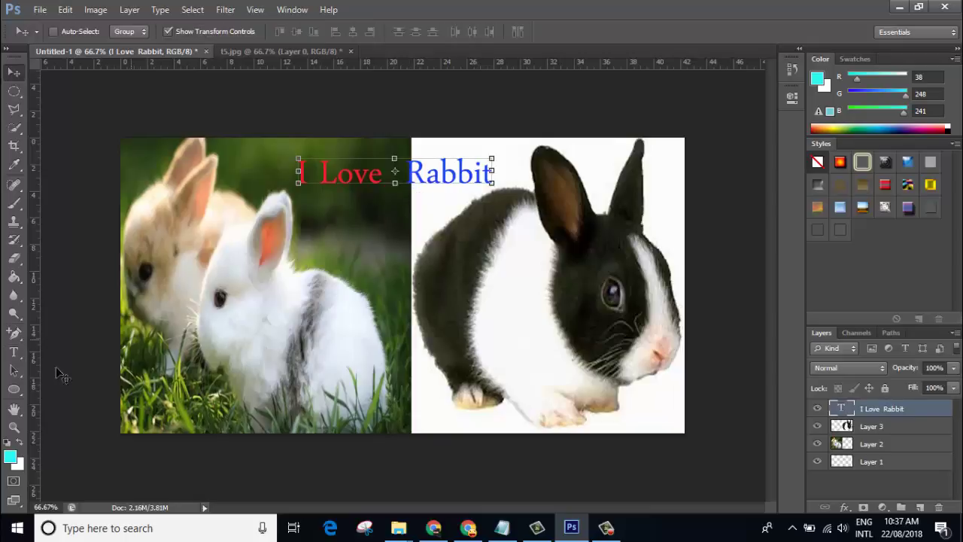
click(15, 354)
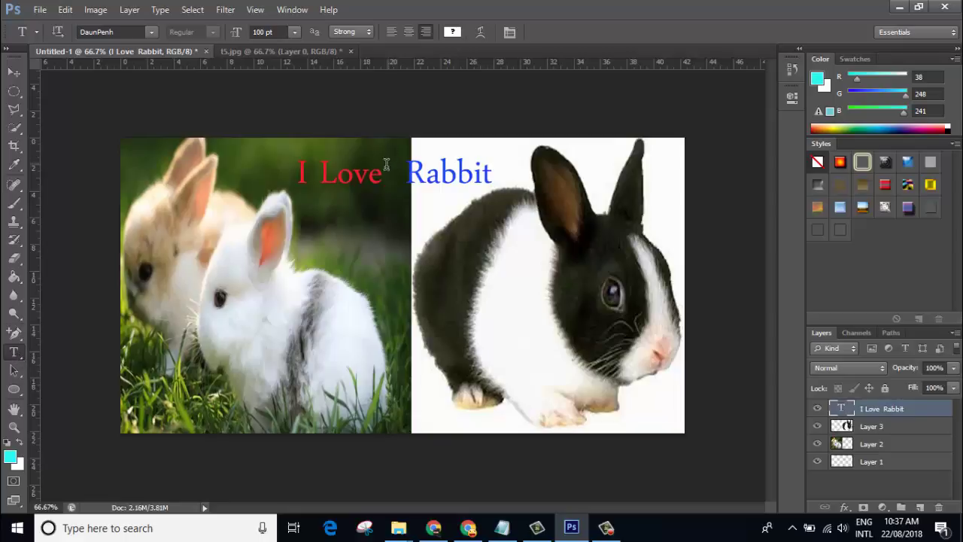
click(362, 172)
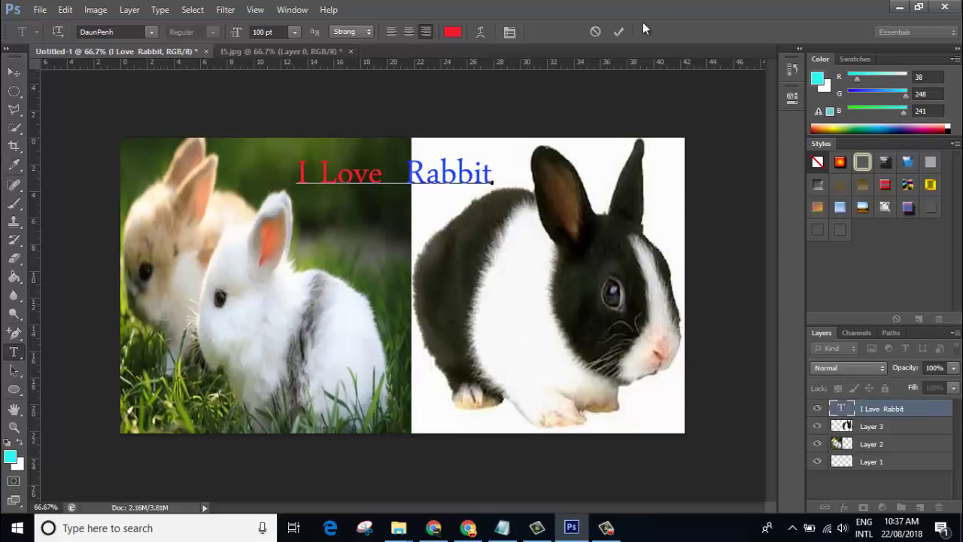
click(622, 33)
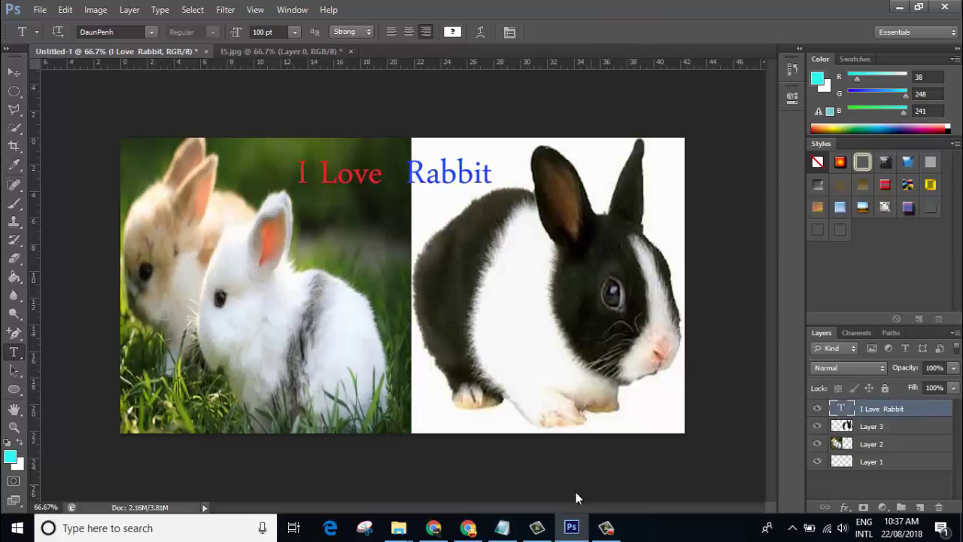
Check the lesson notes for the next topic, 'Using sharp', then return to Photoshop
click(502, 528)
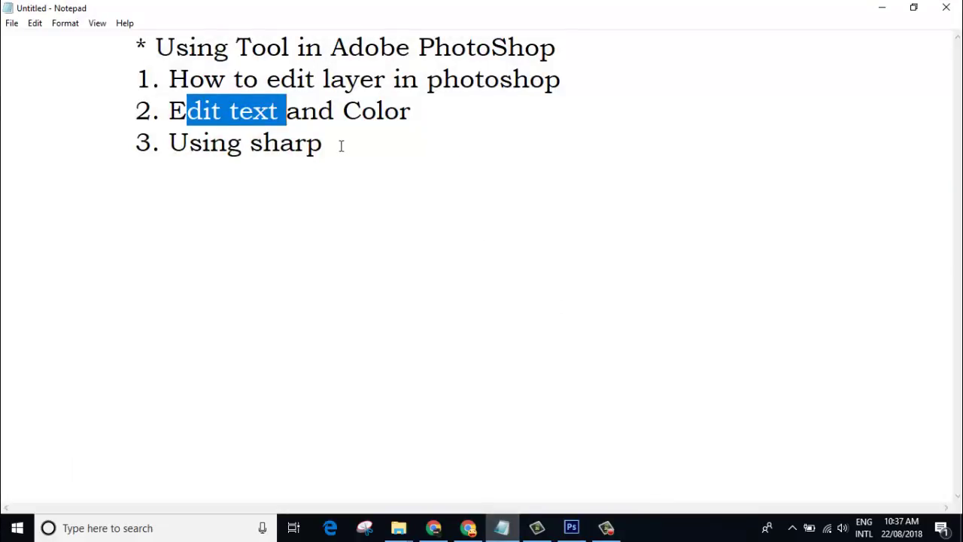
click(200, 158)
drag(200, 157, 169, 144)
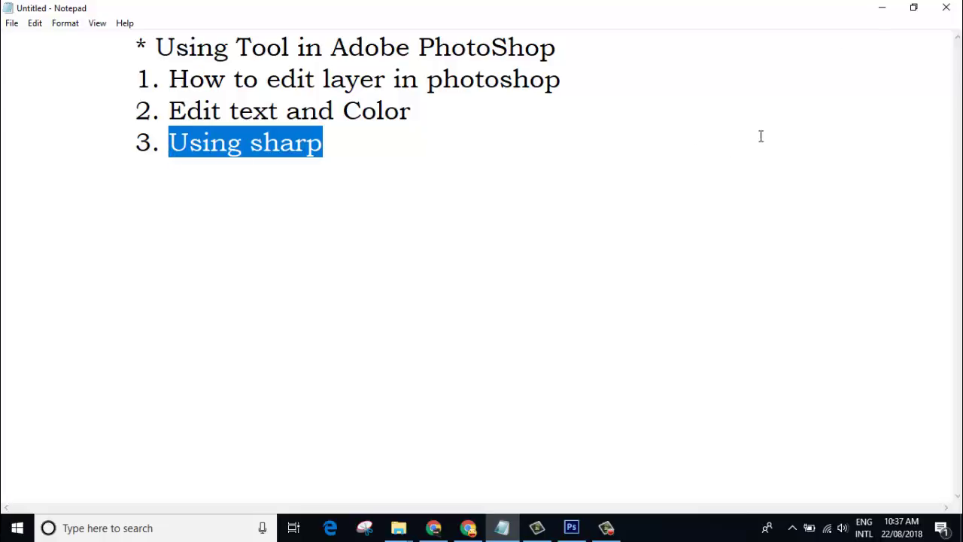
click(876, 8)
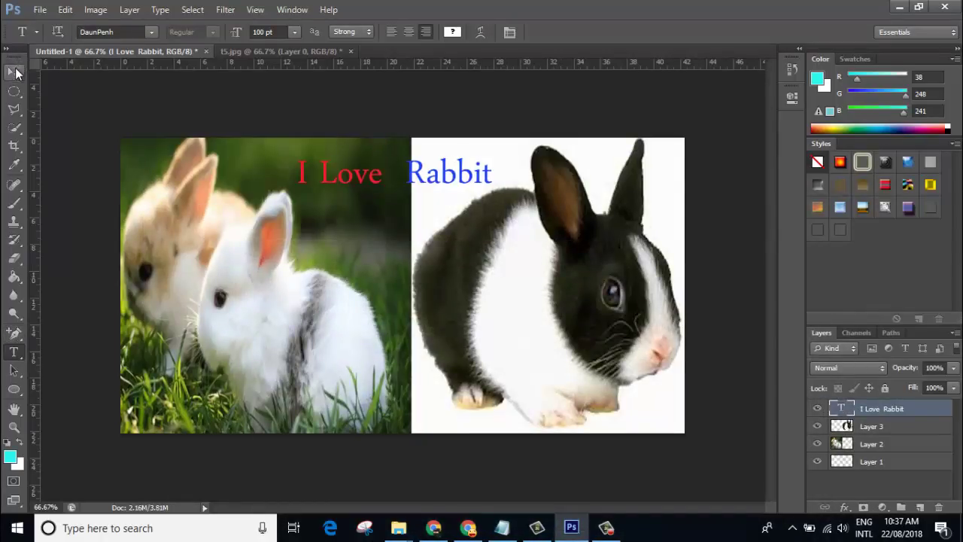
Draw a large cyan six-sided polygon over the centre of the two rabbit photos
click(15, 72)
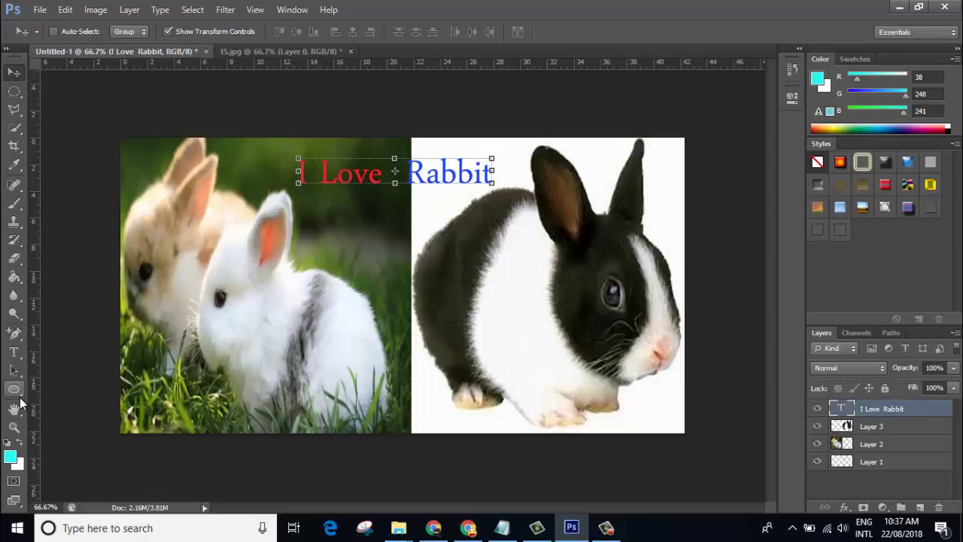
click(20, 400)
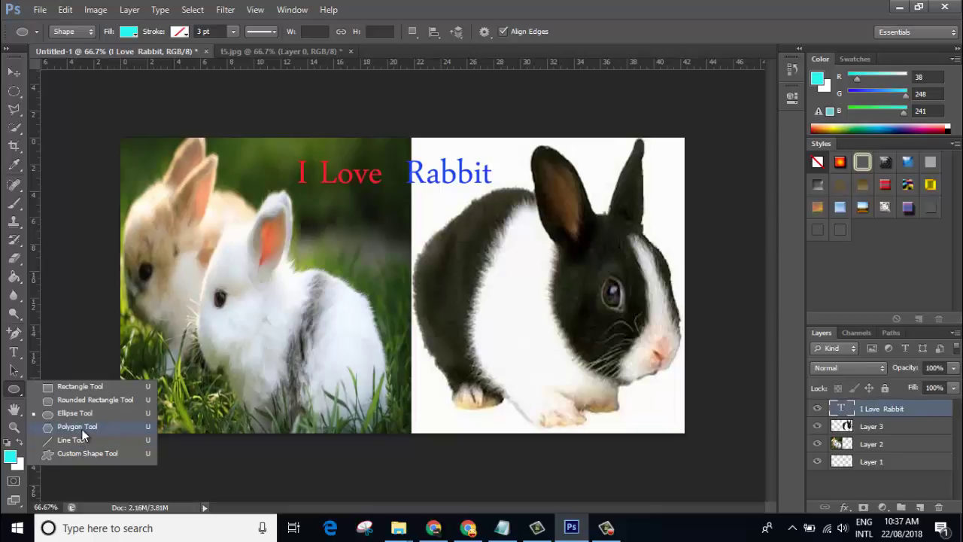
click(79, 428)
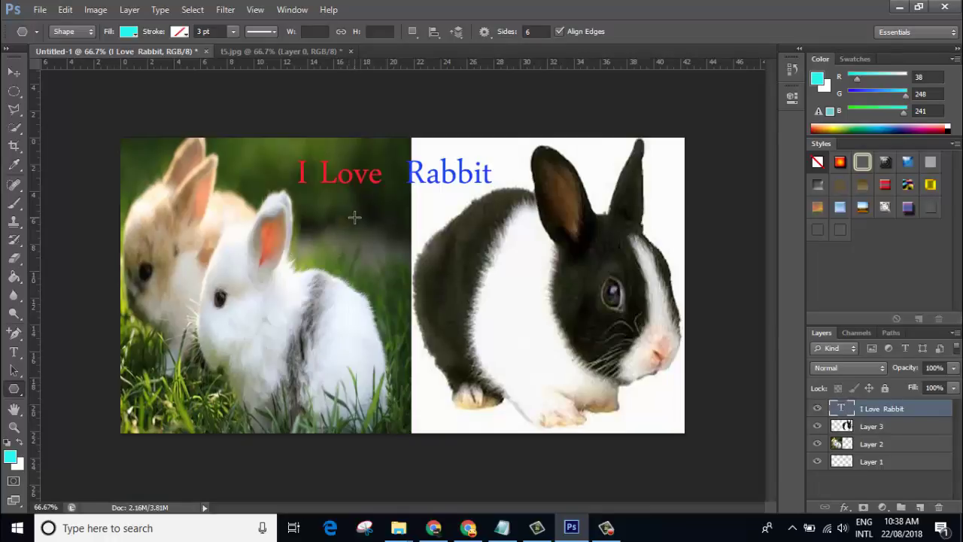
drag(358, 218, 406, 306)
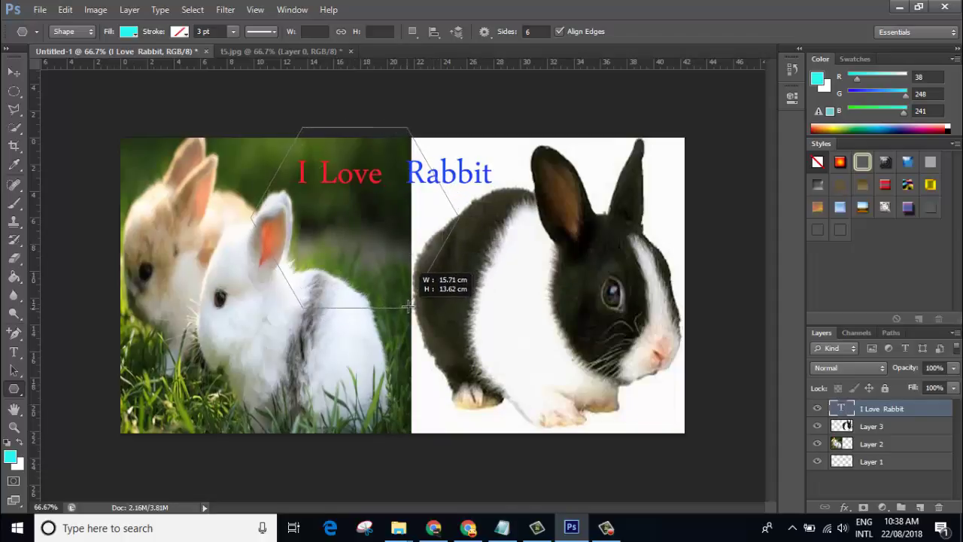
drag(406, 307, 409, 308)
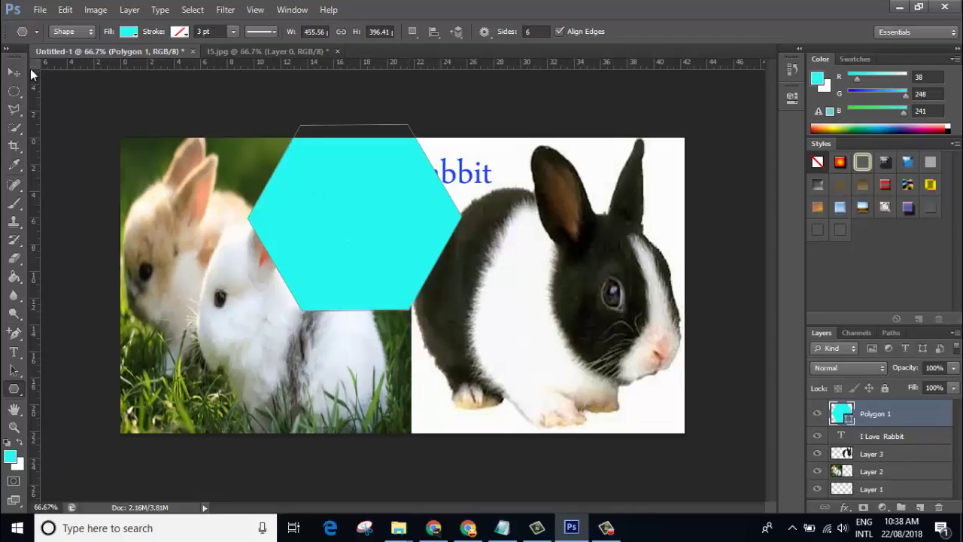
Move the hexagon to the bottom centre and scale it down to about 68%
click(14, 72)
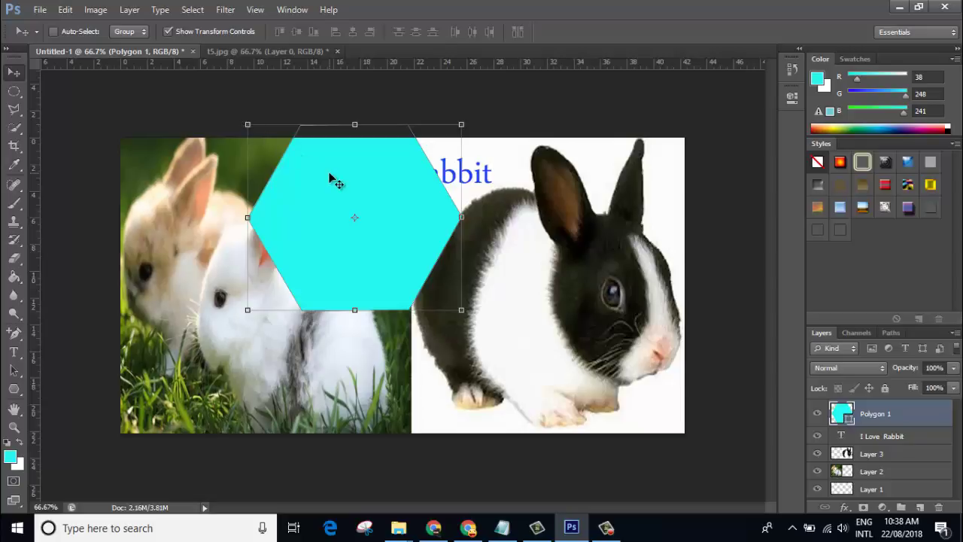
drag(333, 176, 406, 283)
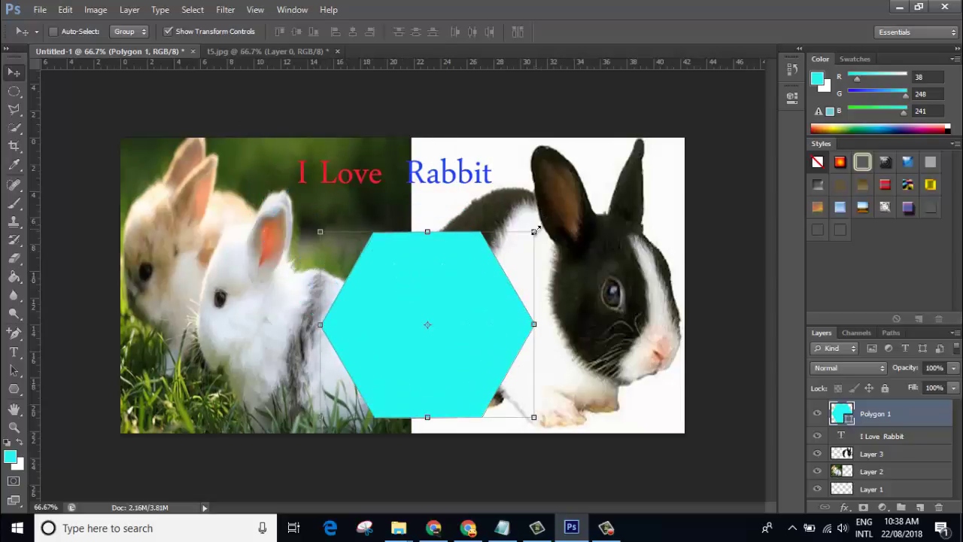
mouse_move(535, 230)
mouse_down()
mouse_move(493, 277)
mouse_move(466, 225)
mouse_move(525, 220)
mouse_up()
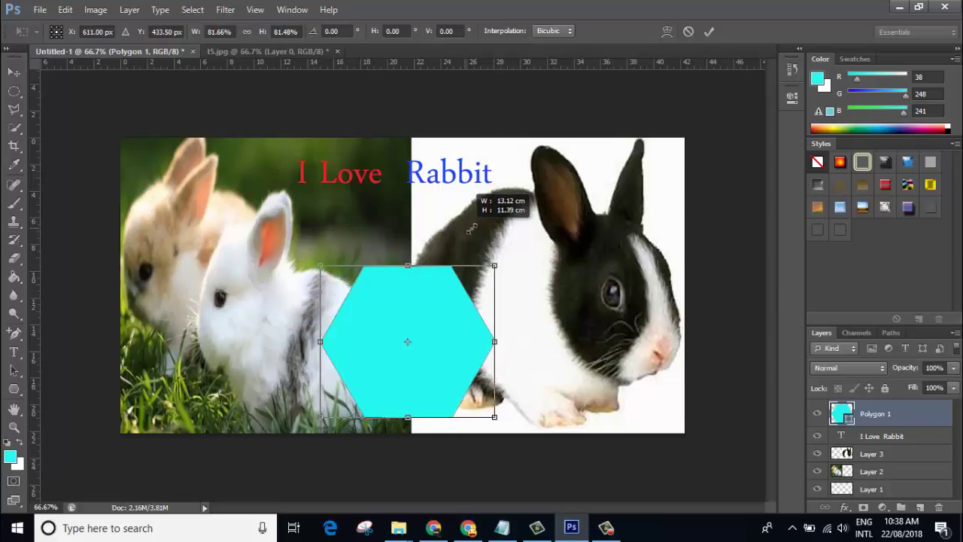
drag(525, 220, 538, 227)
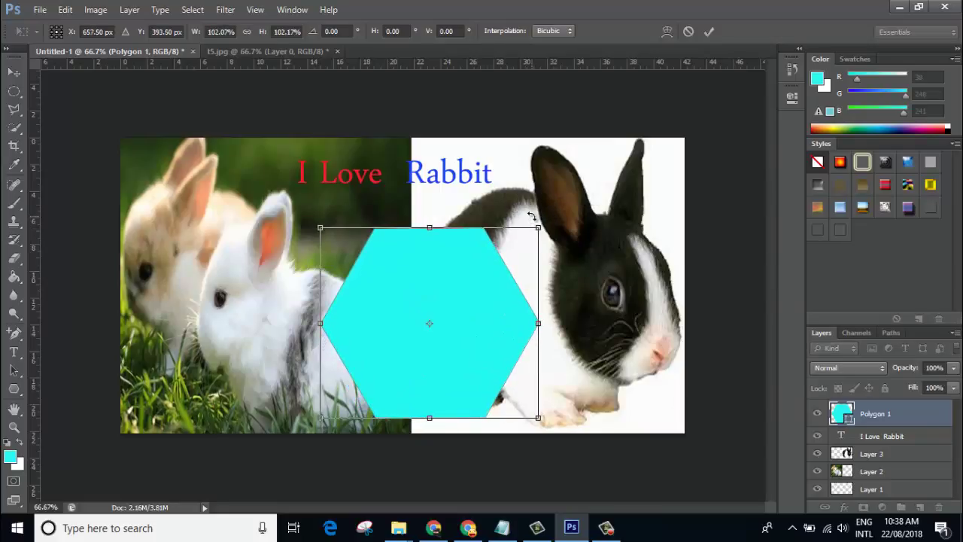
drag(474, 276, 450, 274)
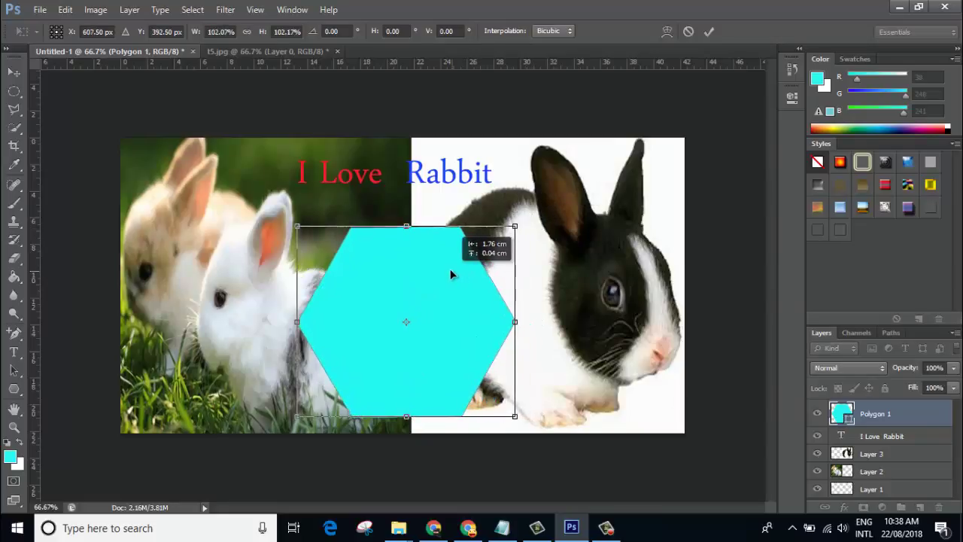
drag(514, 418, 426, 358)
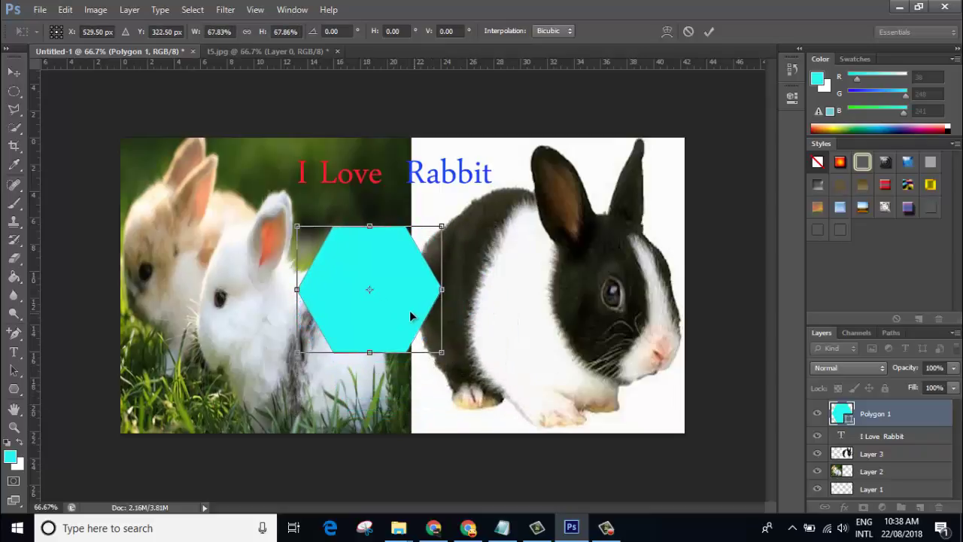
mouse_move(399, 312)
mouse_down()
mouse_move(447, 385)
mouse_move(437, 373)
mouse_up()
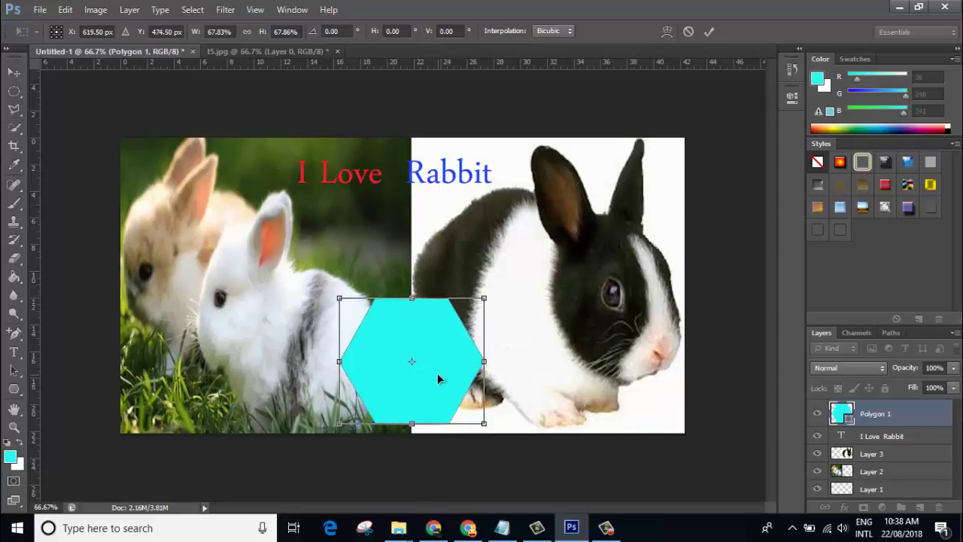
click(17, 387)
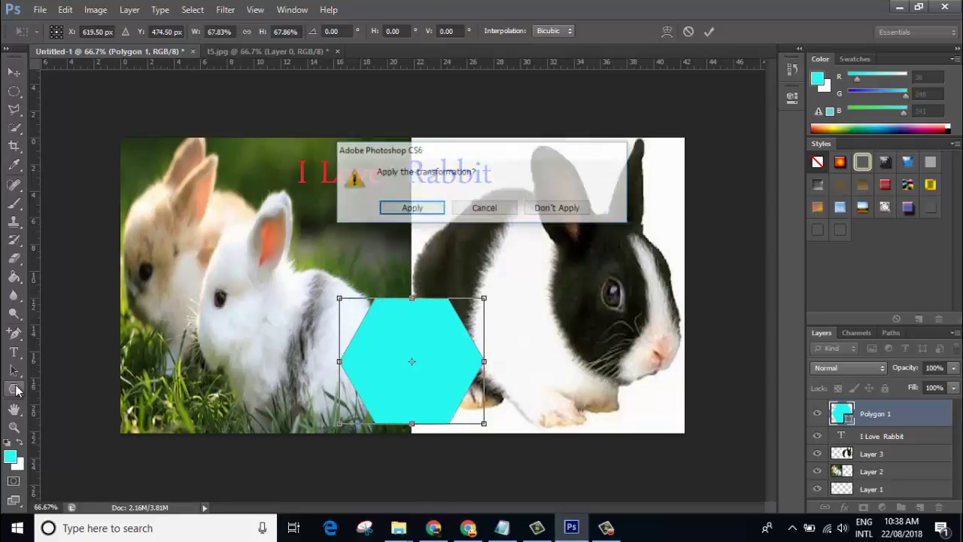
Apply the hexagon resize and pick the wave shape for the Custom Shape Tool
click(411, 208)
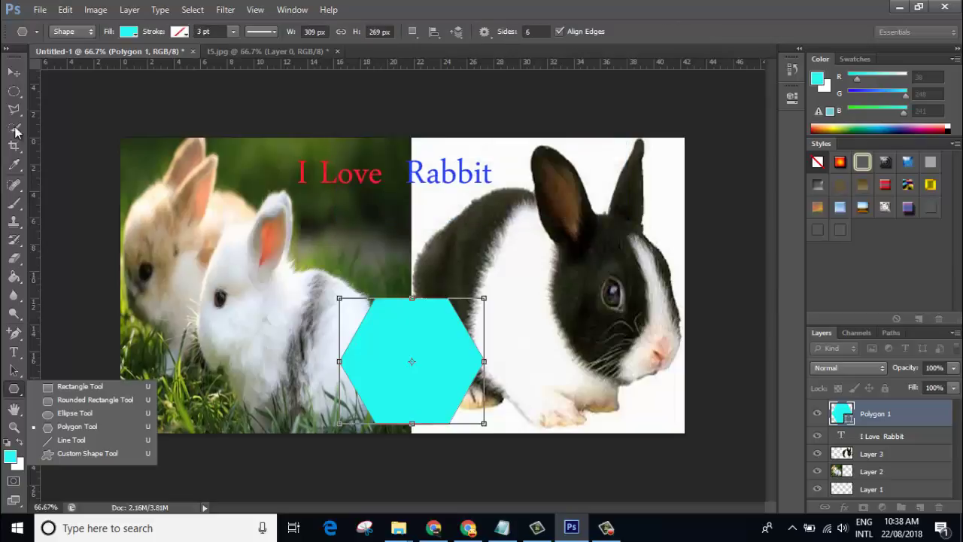
click(14, 71)
click(16, 387)
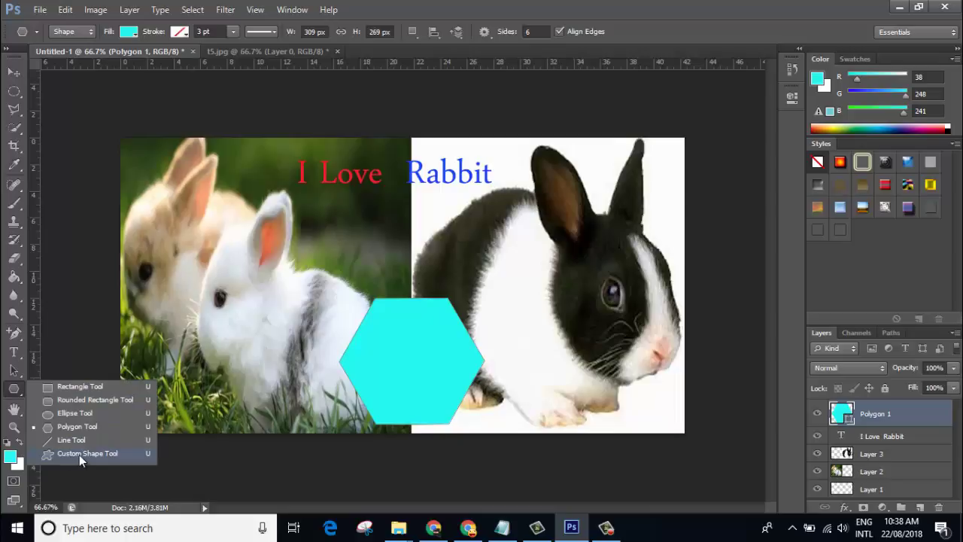
click(79, 452)
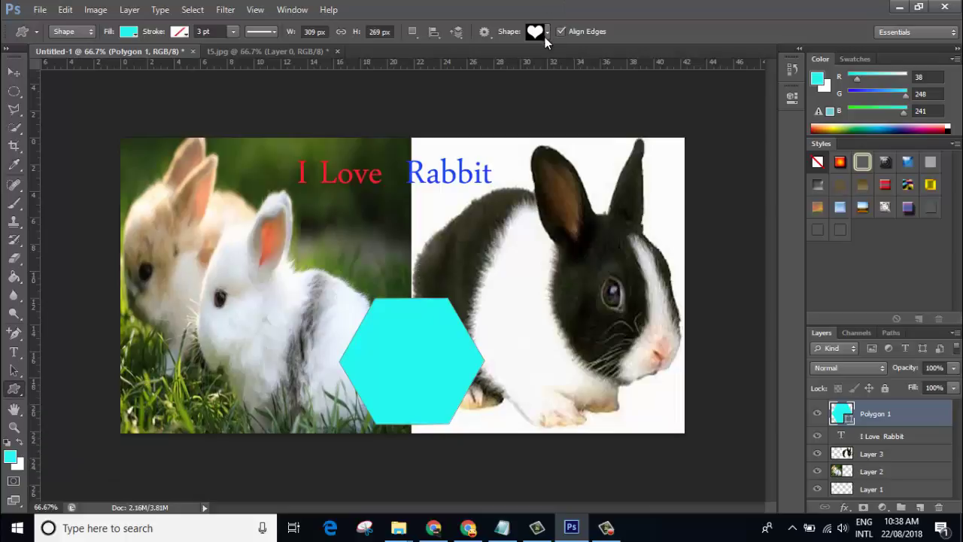
click(546, 33)
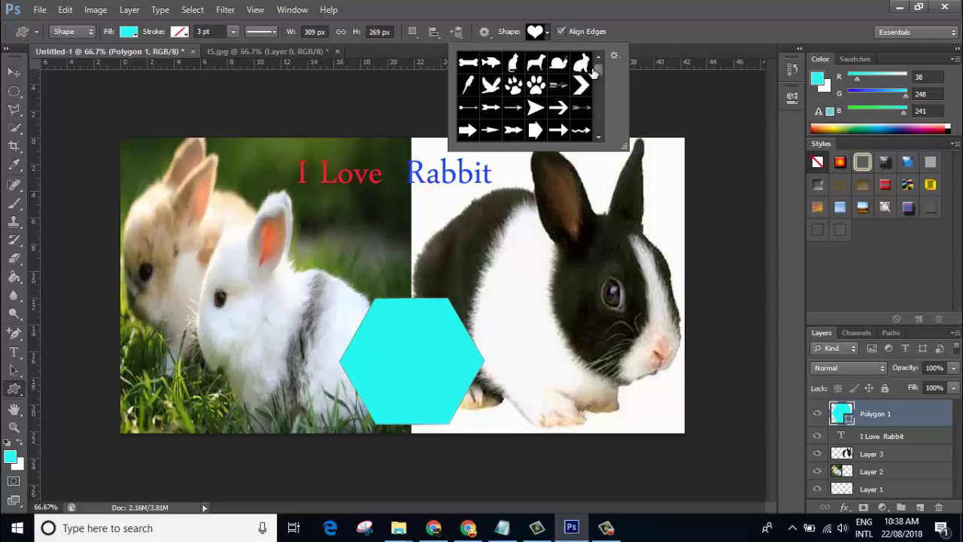
drag(597, 69, 598, 83)
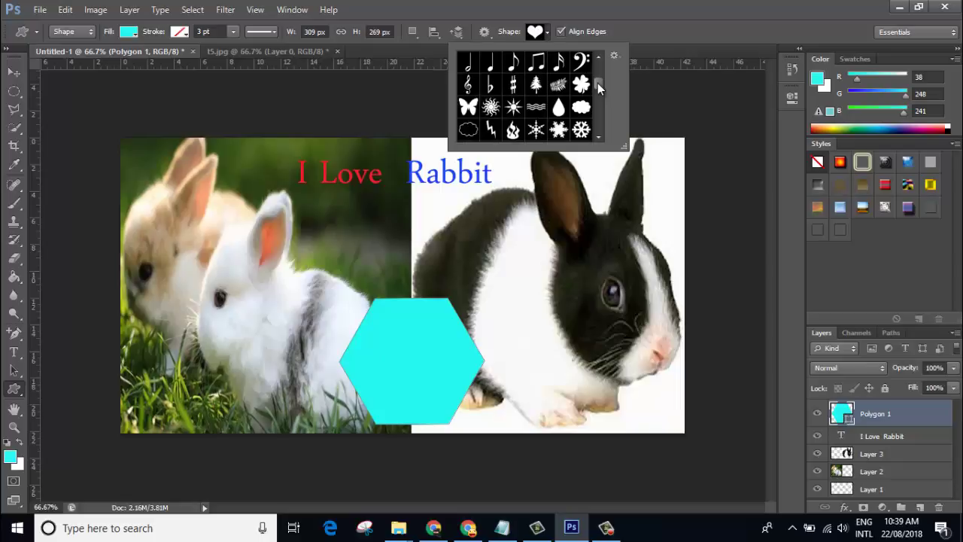
click(536, 108)
Draw three wave shapes: two across the hexagon's top edge, one along its bottom
drag(375, 302, 445, 311)
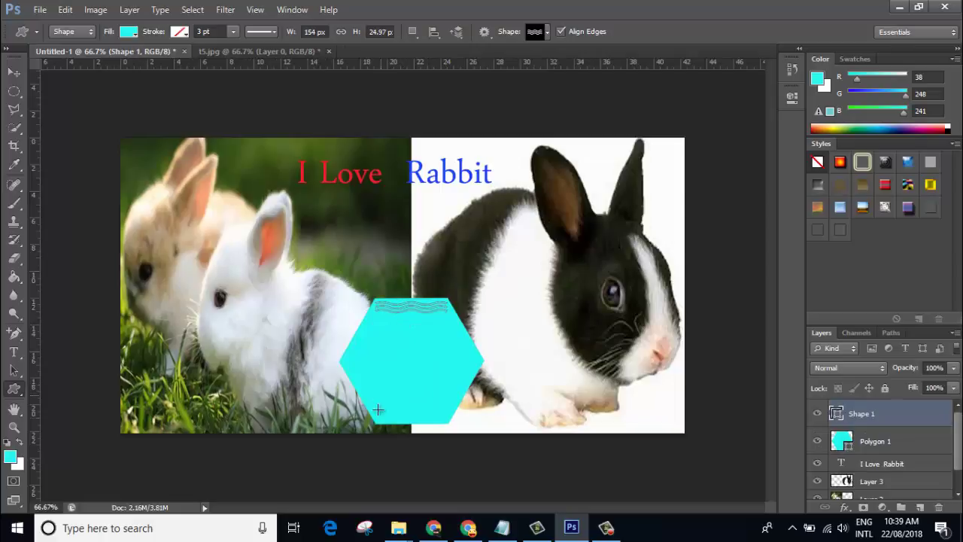
drag(376, 409, 454, 424)
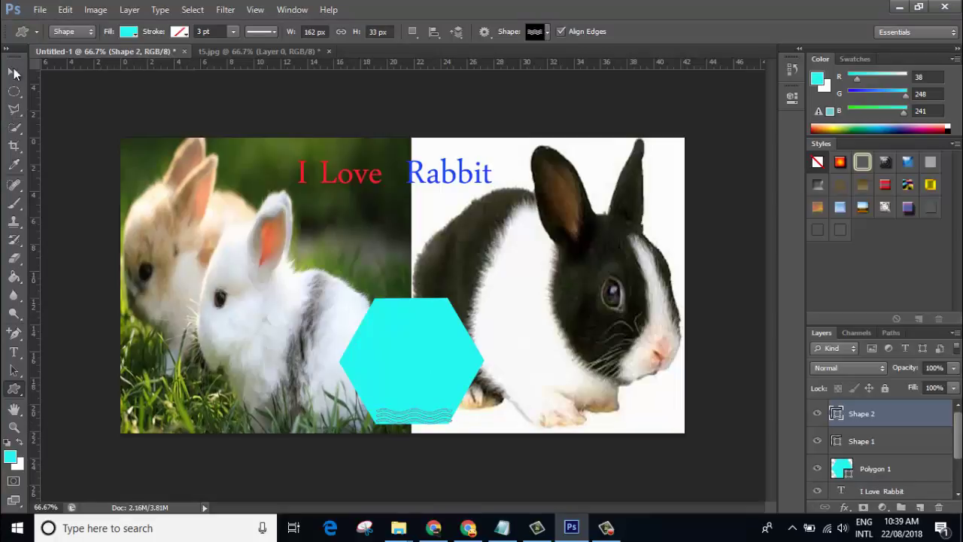
click(13, 73)
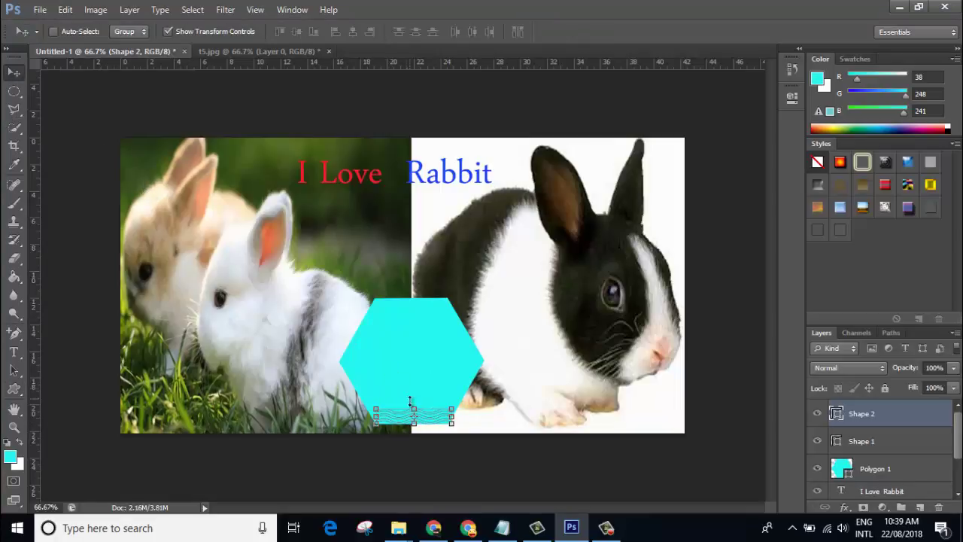
drag(399, 414, 395, 410)
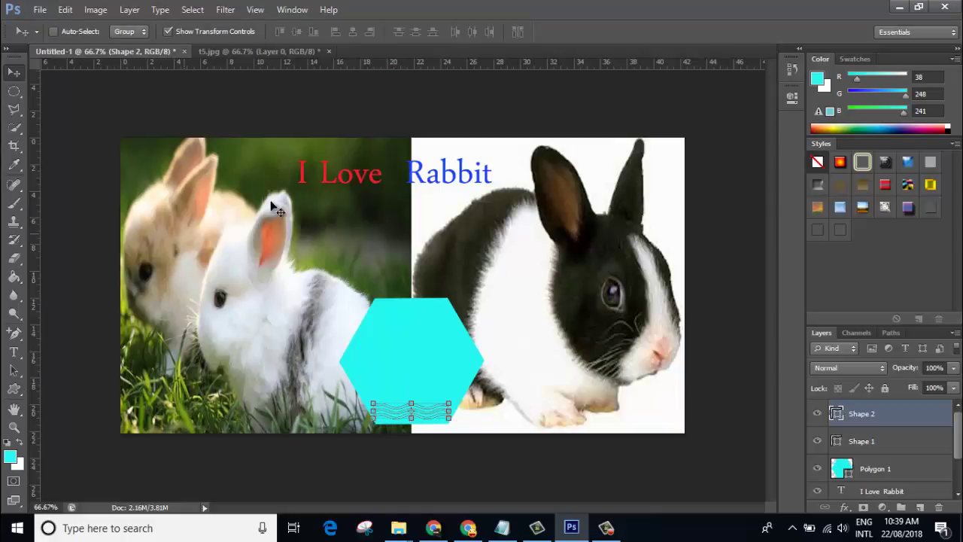
click(12, 391)
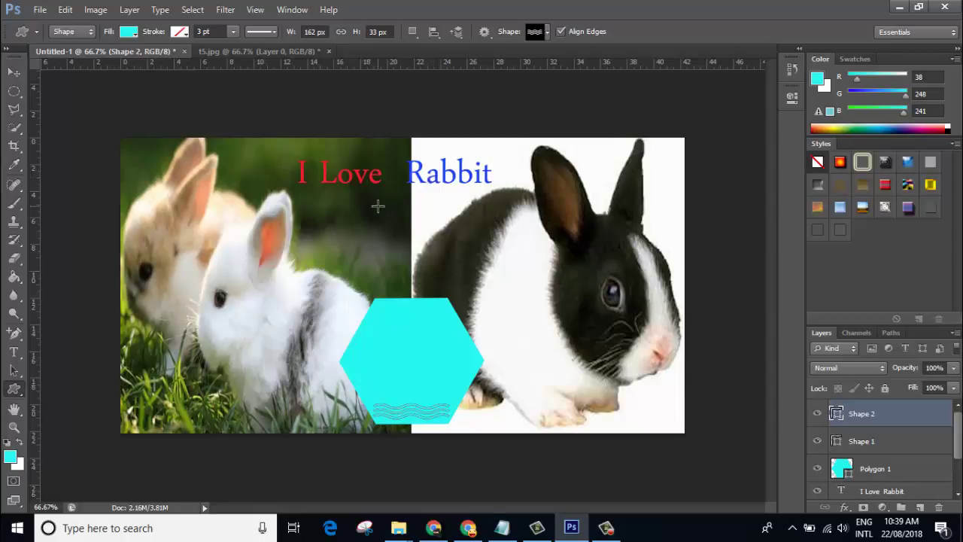
drag(376, 300, 442, 313)
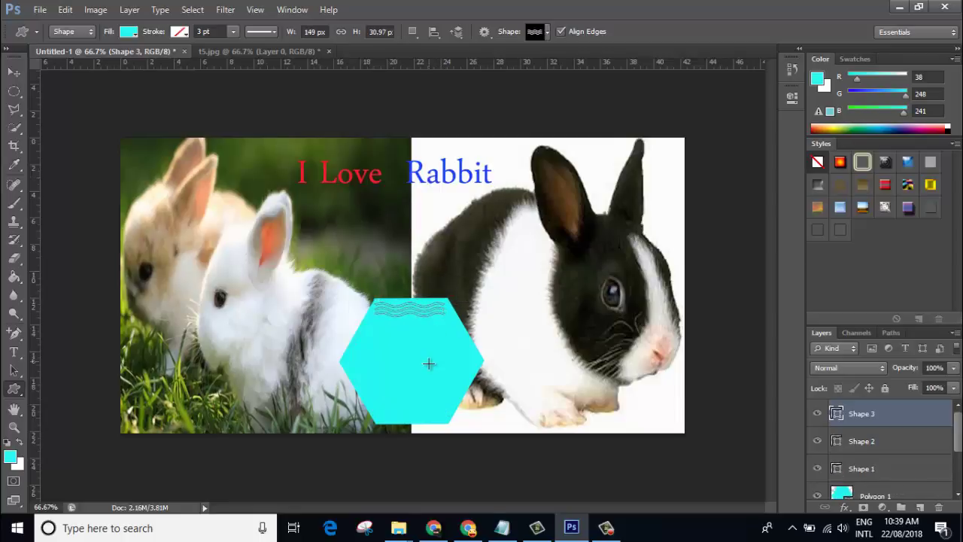
click(14, 72)
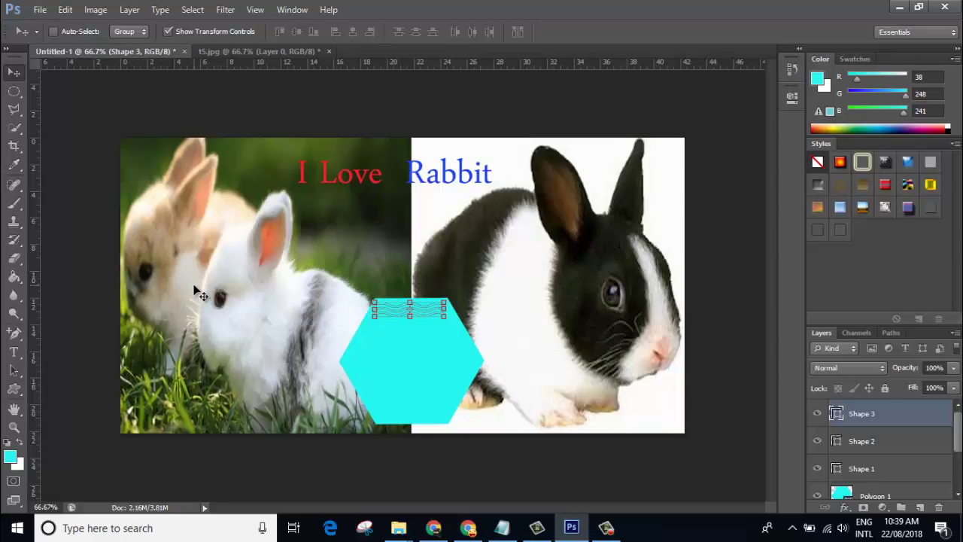
Bring up the Notepad lesson outline ending at 'Using sharp' and select all its text
click(500, 529)
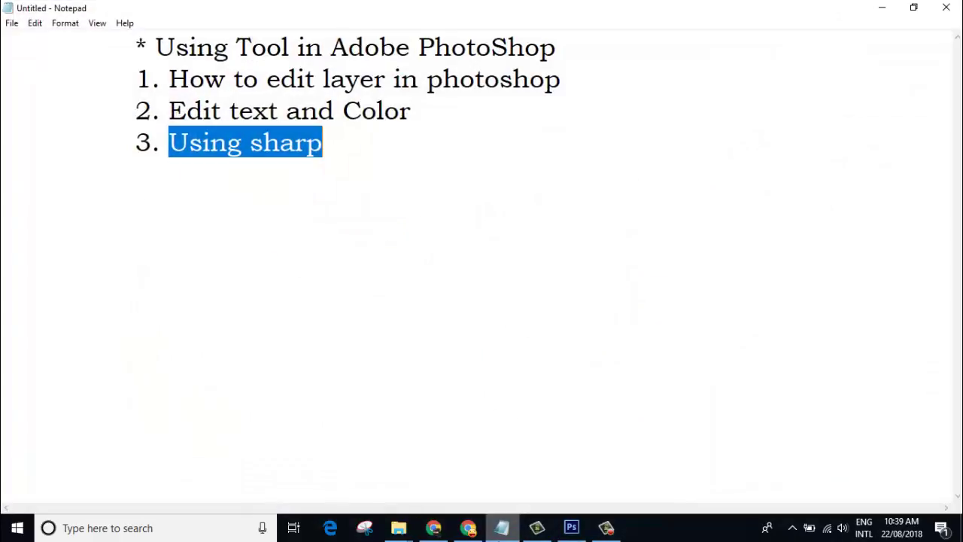
mouse_move(378, 154)
mouse_down()
mouse_move(228, 139)
mouse_move(151, 60)
mouse_up()
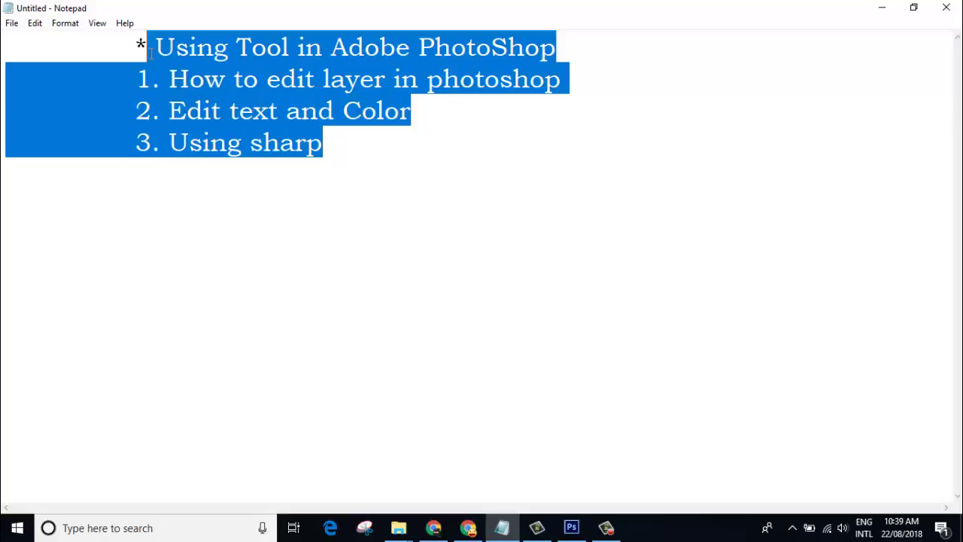
click(606, 527)
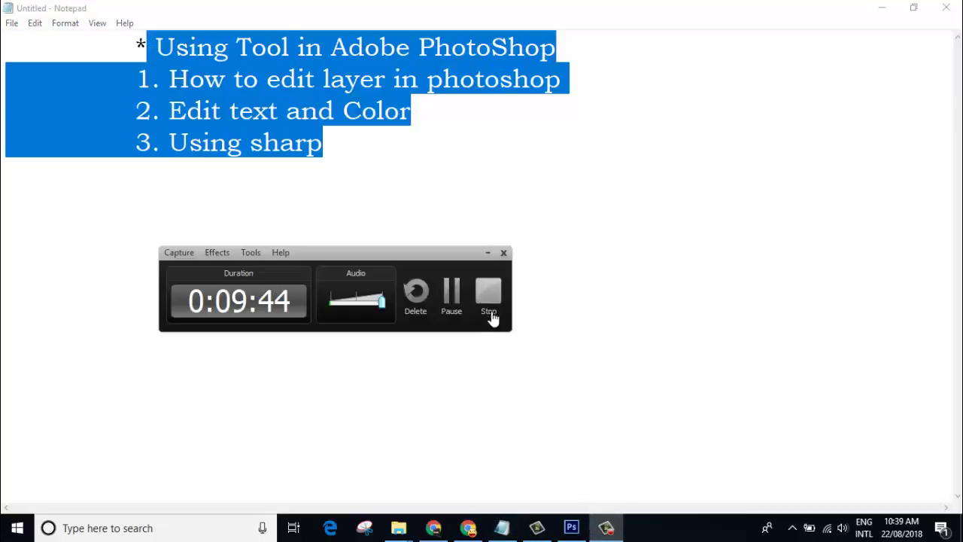